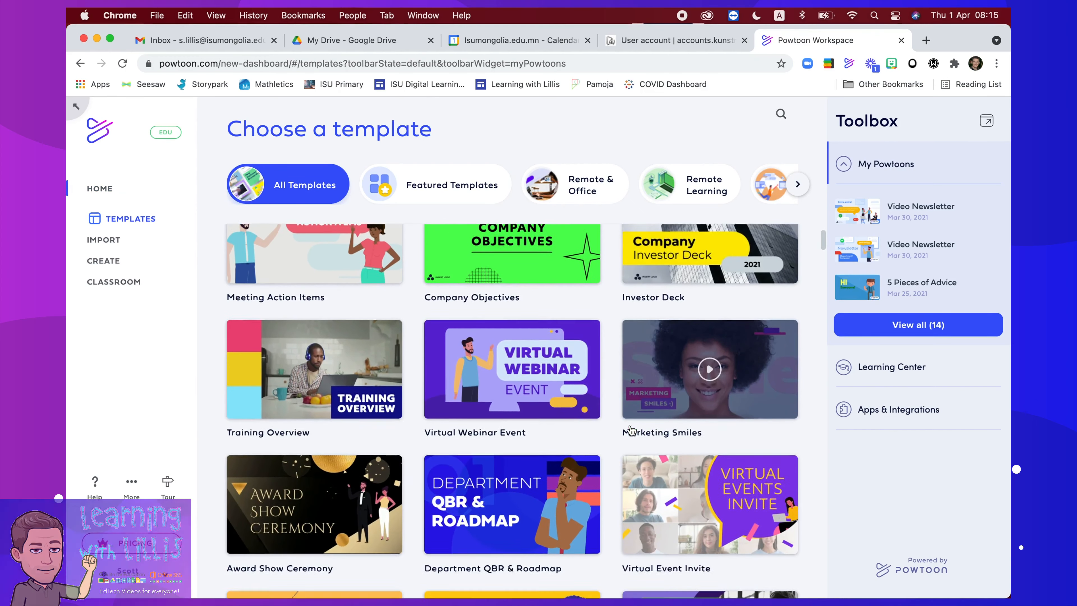
# Step: Open the Training Overview template for editing and switch the studio to Create mode
pyautogui.click(297, 350)
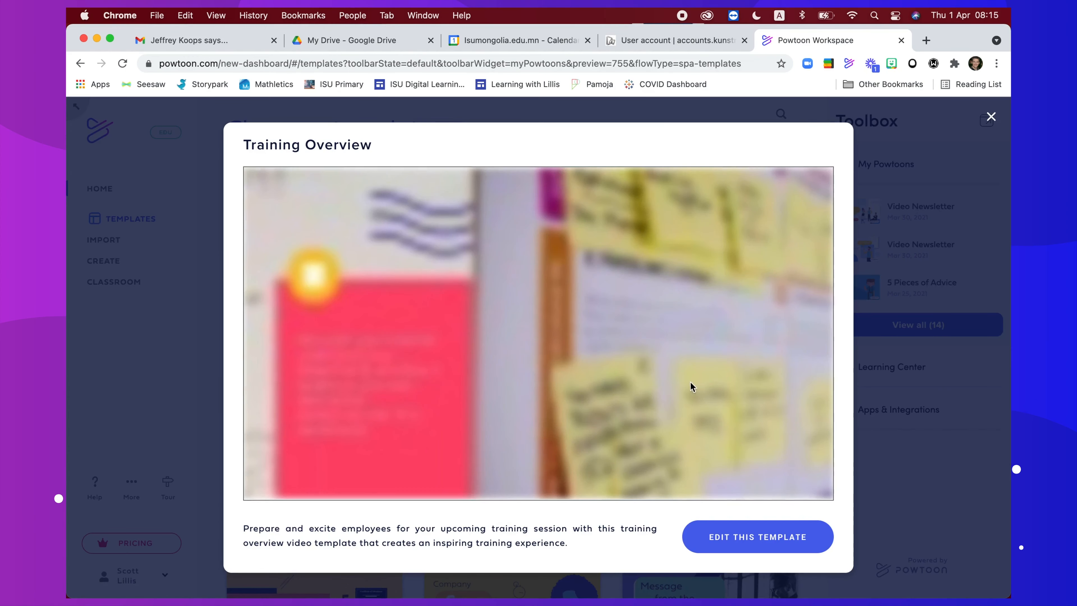
pyautogui.click(724, 533)
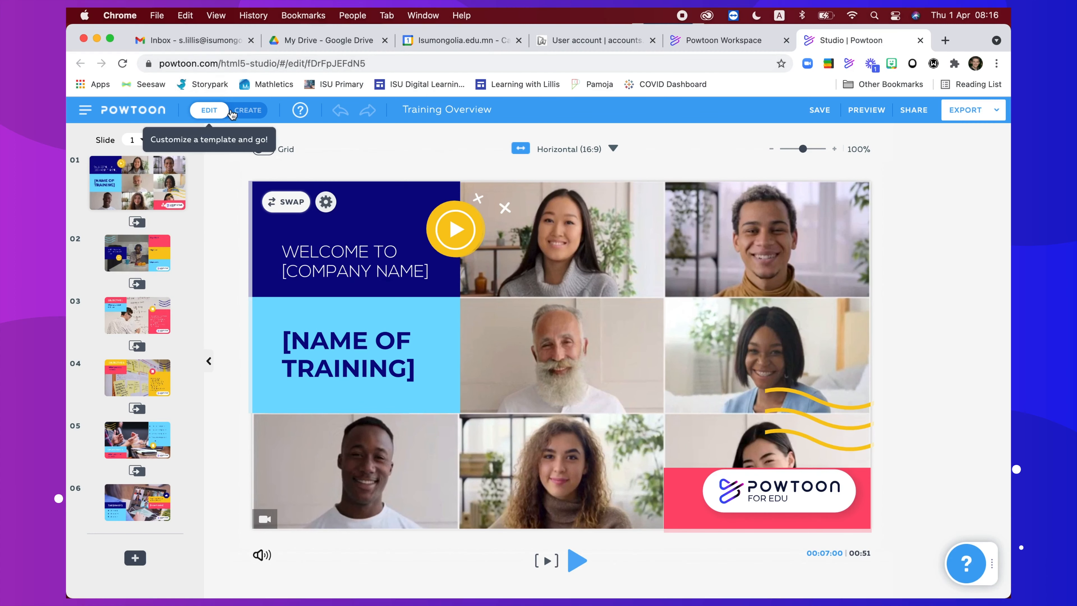
pyautogui.click(251, 112)
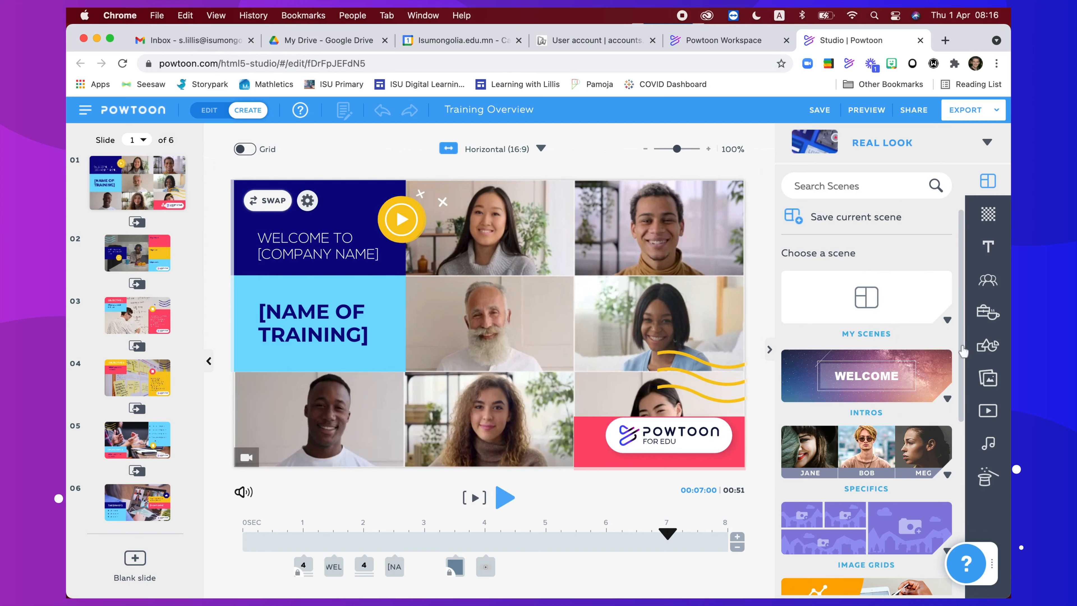
# Step: Upload Opening (Handbrake).mp4 from the Desktop folder and let it replace the existing video on slide 1
pyautogui.click(988, 411)
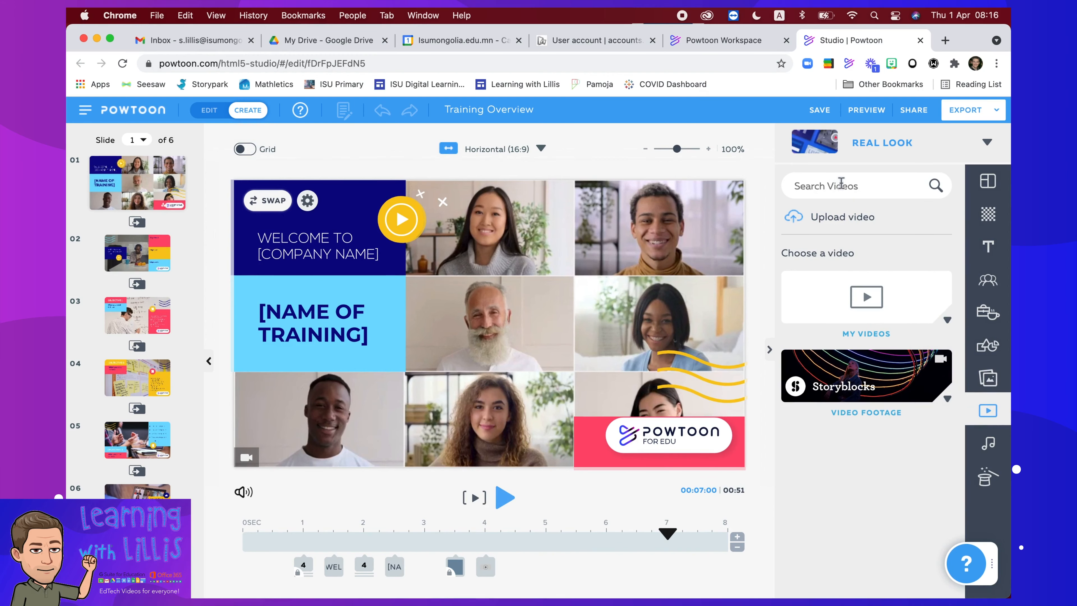
pyautogui.click(833, 217)
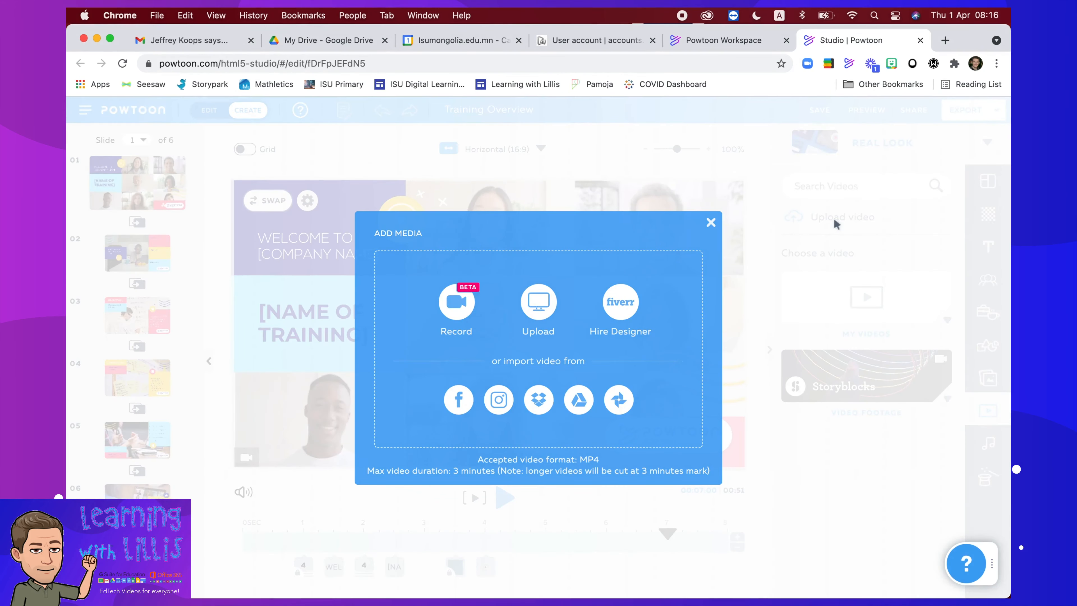
pyautogui.click(525, 312)
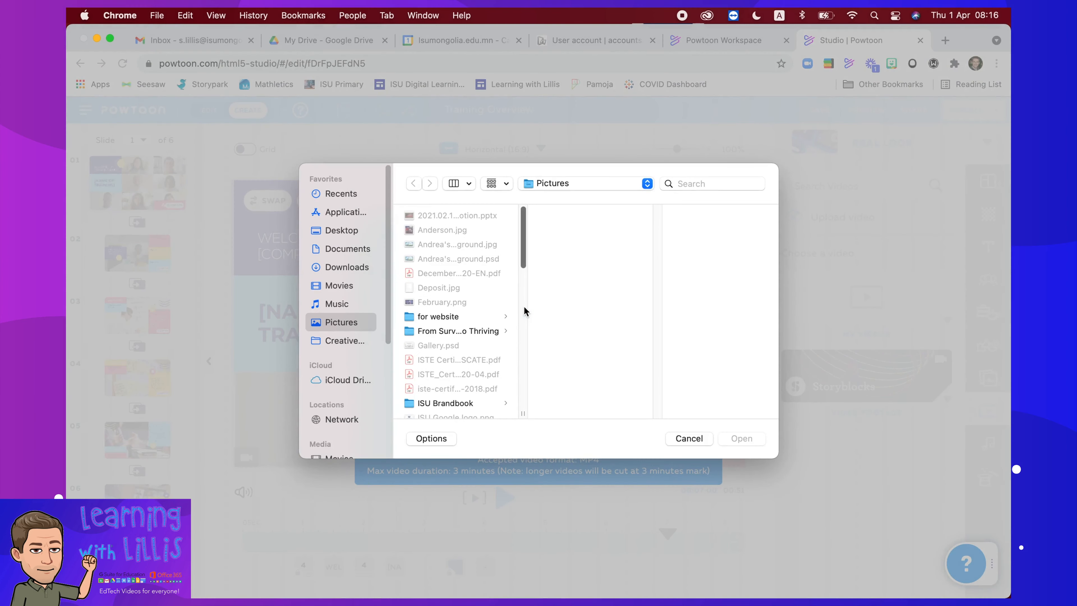
pyautogui.click(354, 231)
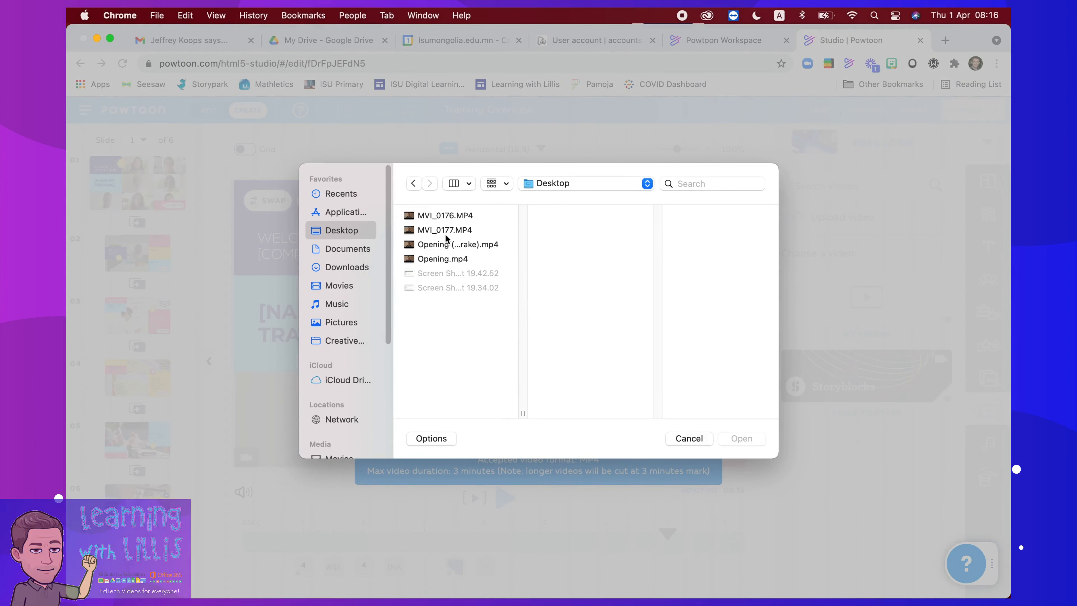
pyautogui.click(491, 248)
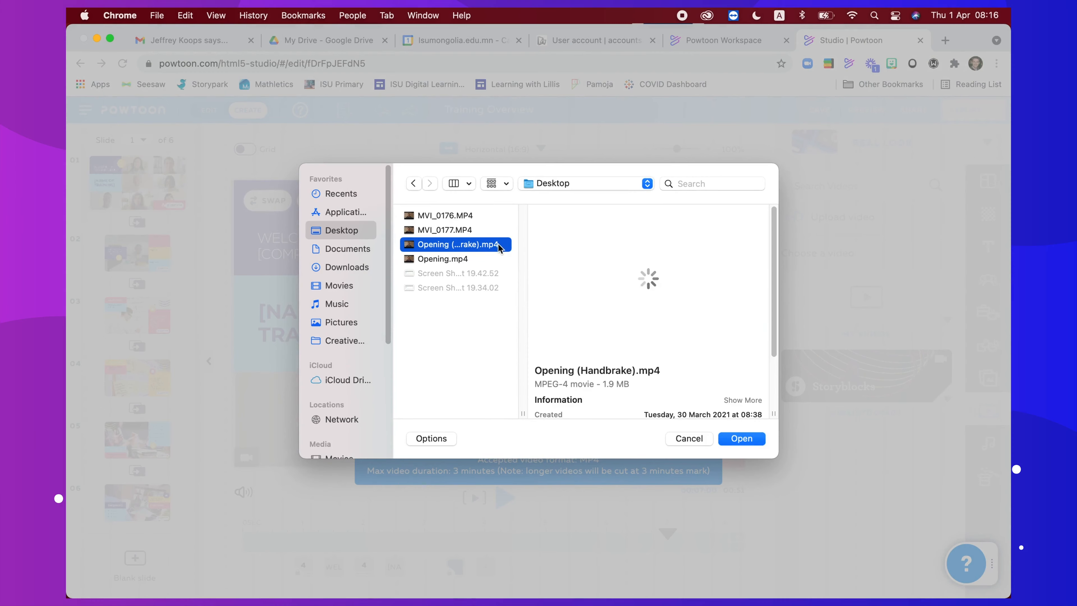
pyautogui.click(749, 437)
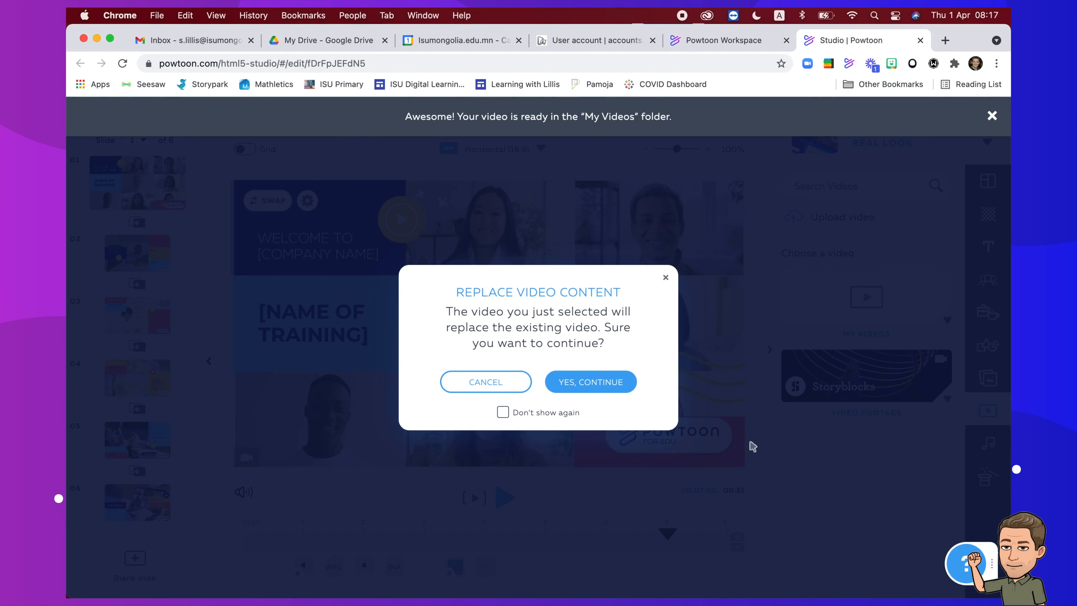
pyautogui.click(590, 384)
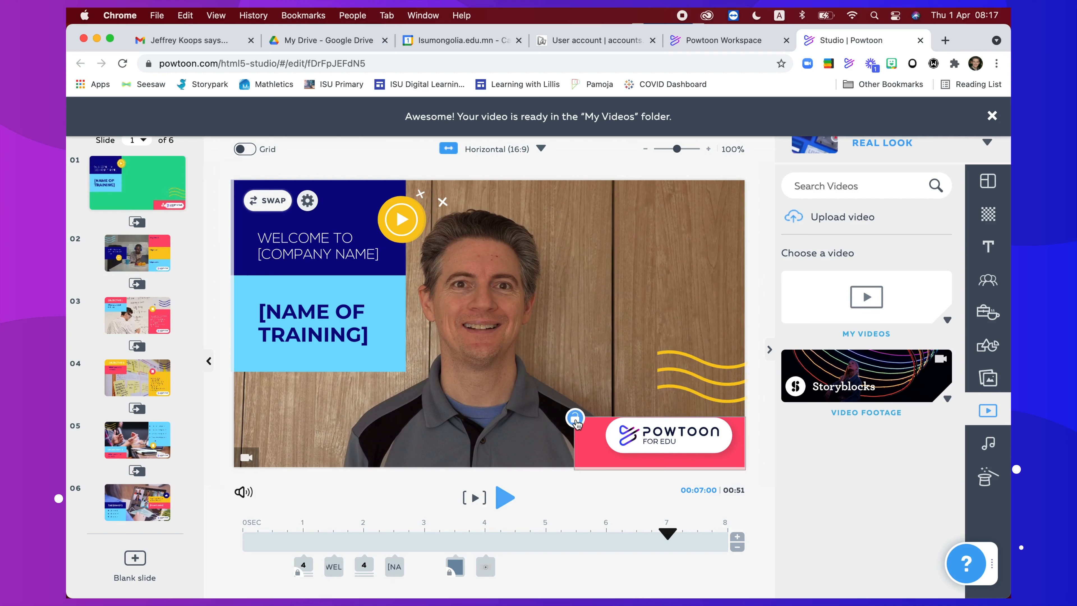
# Step: Unlock the pink rectangle behind the Powtoon logo on slide 1 and delete it
pyautogui.click(575, 418)
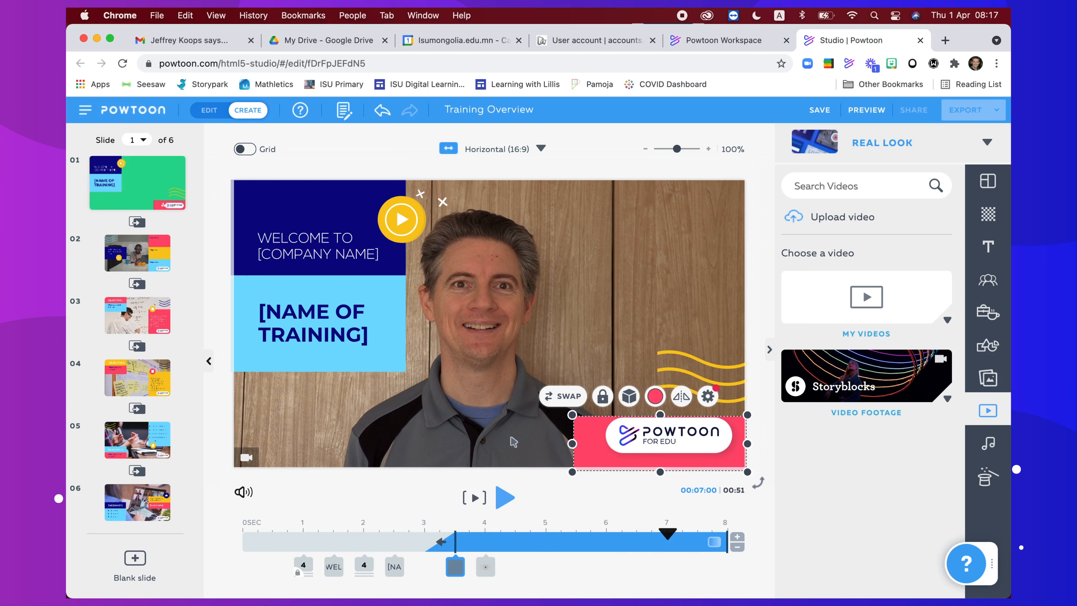
pyautogui.click(355, 207)
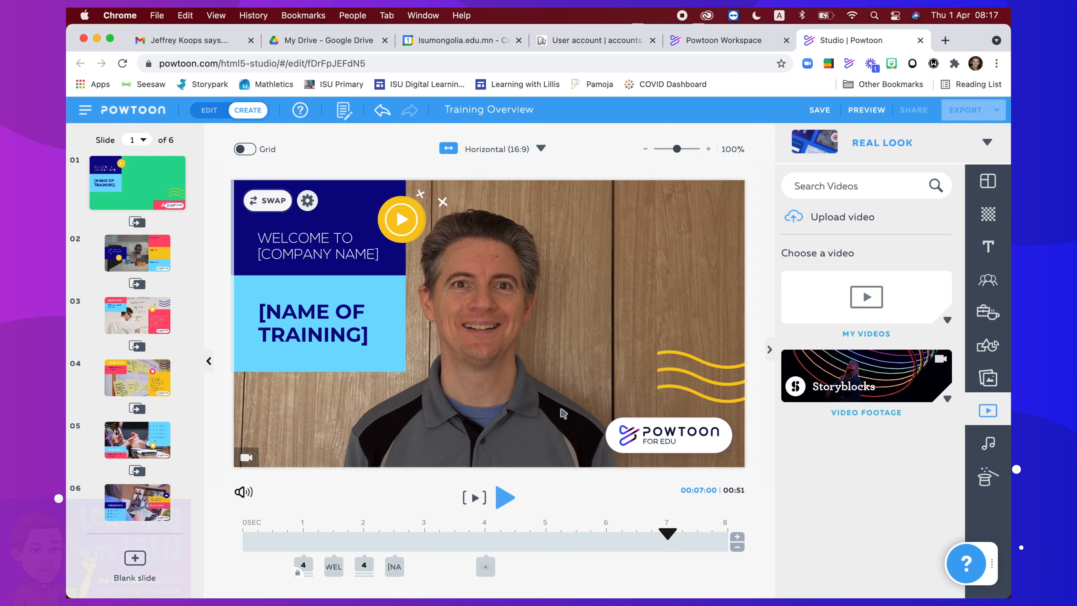
# Step: Unlock the navy and light-blue title blocks on slide 1 and narrow both from their right edges to a matching width
pyautogui.click(355, 205)
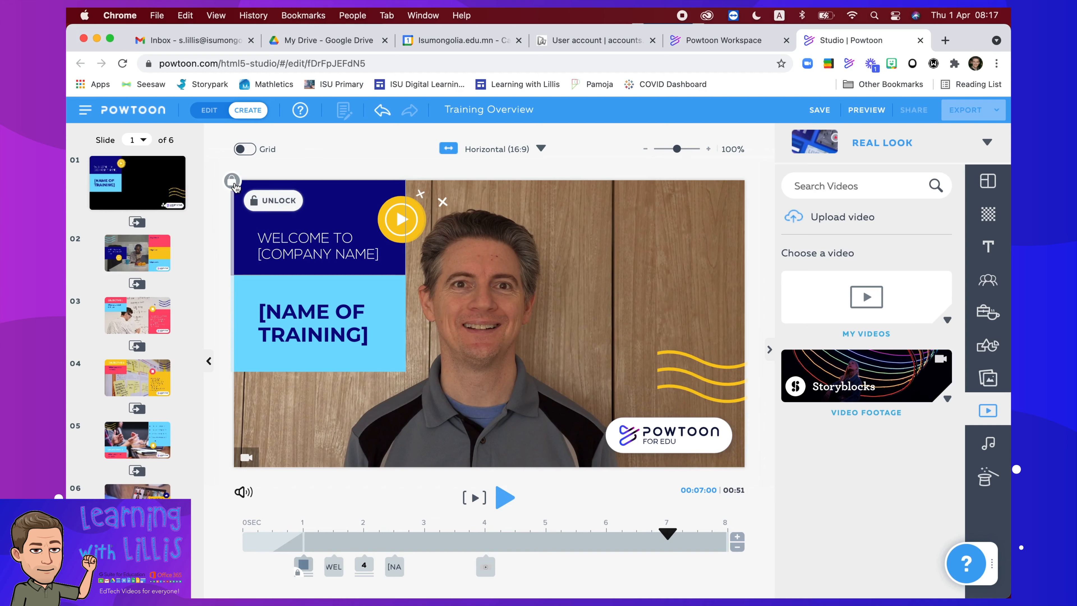
pyautogui.click(232, 181)
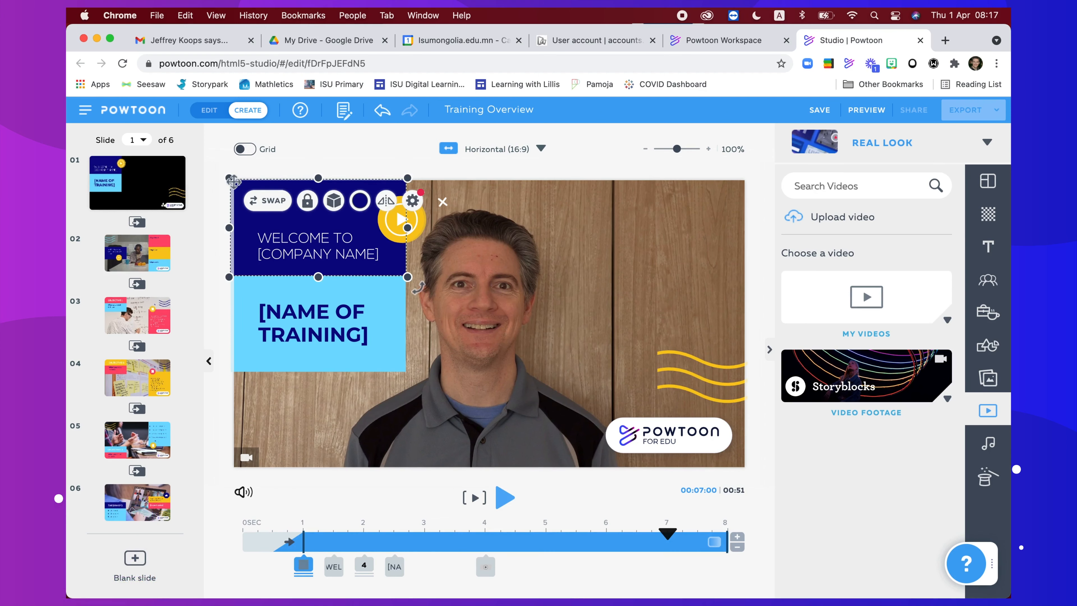
pyautogui.moveTo(407, 228); pyautogui.dragTo(374, 227)
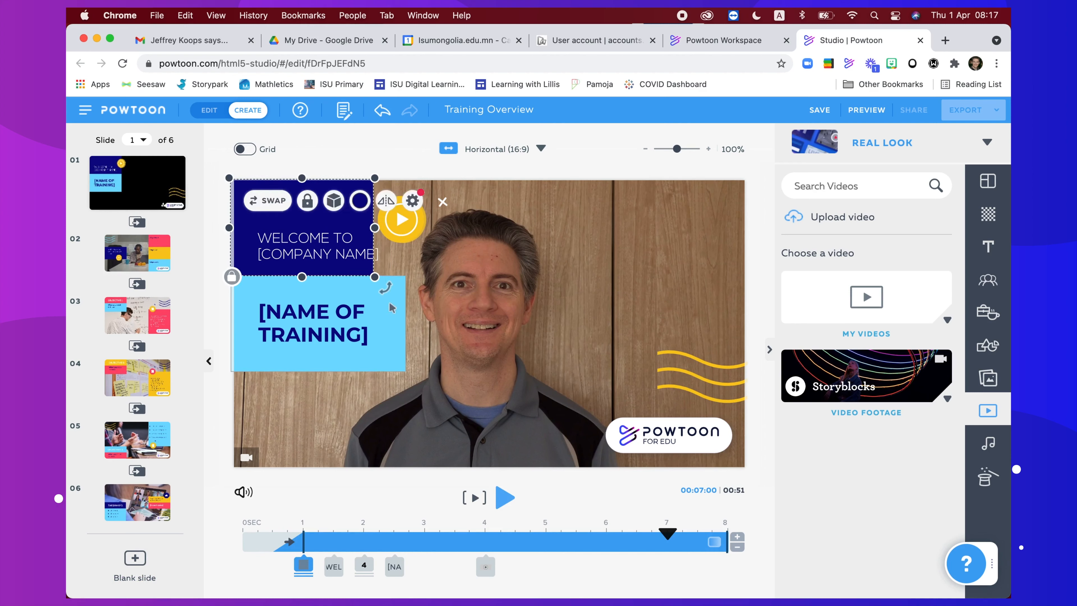
pyautogui.click(231, 270)
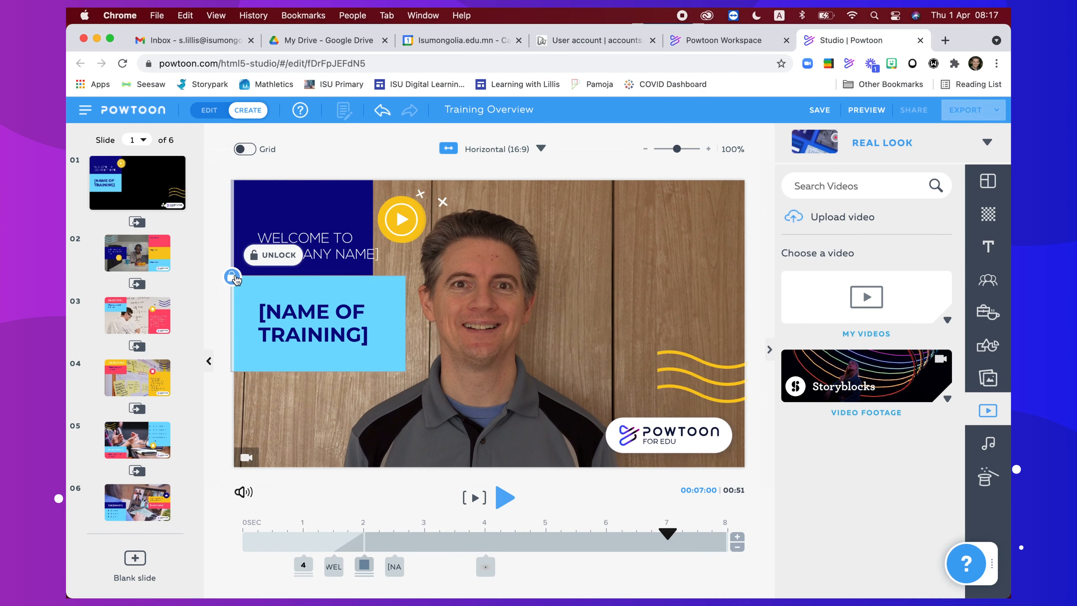
pyautogui.click(235, 279)
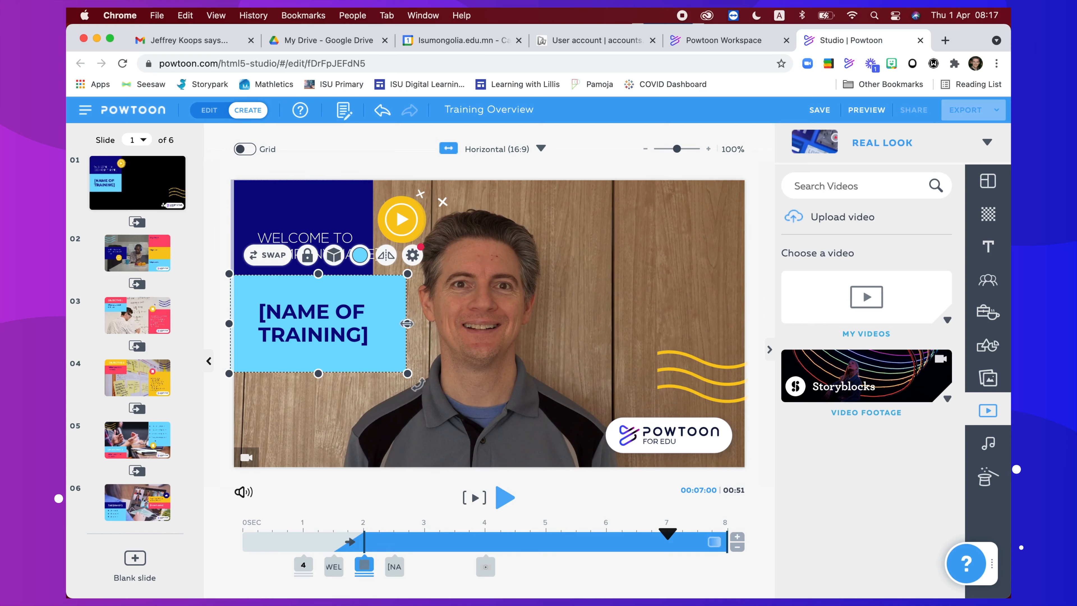
pyautogui.moveTo(392, 323); pyautogui.dragTo(373, 324)
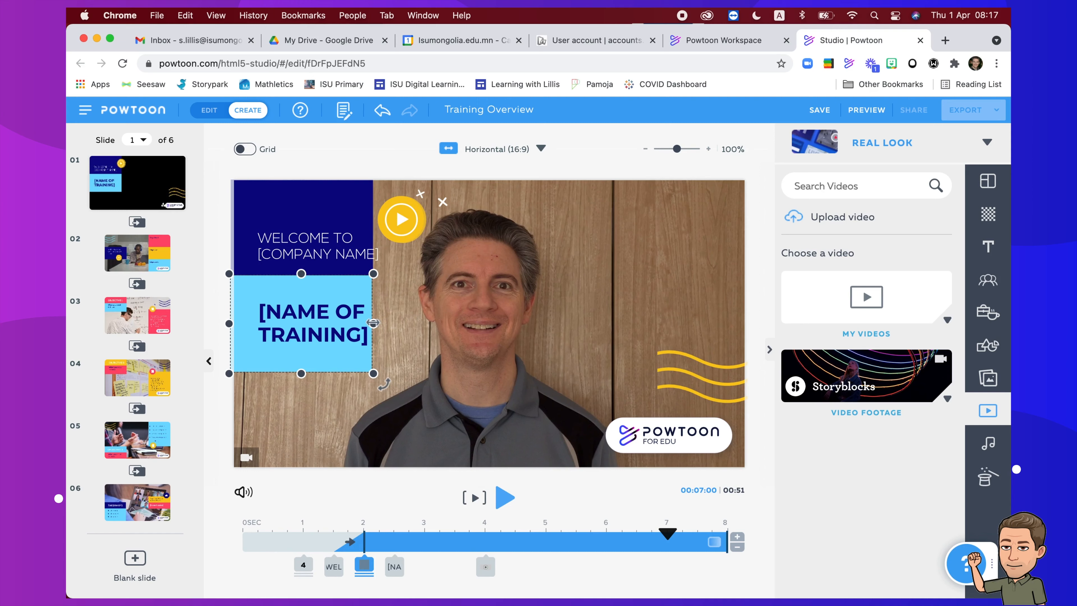
# Step: Unlock the parts of the yellow play icon and move them together onto the right edge of the narrowed navy block
pyautogui.click(401, 216)
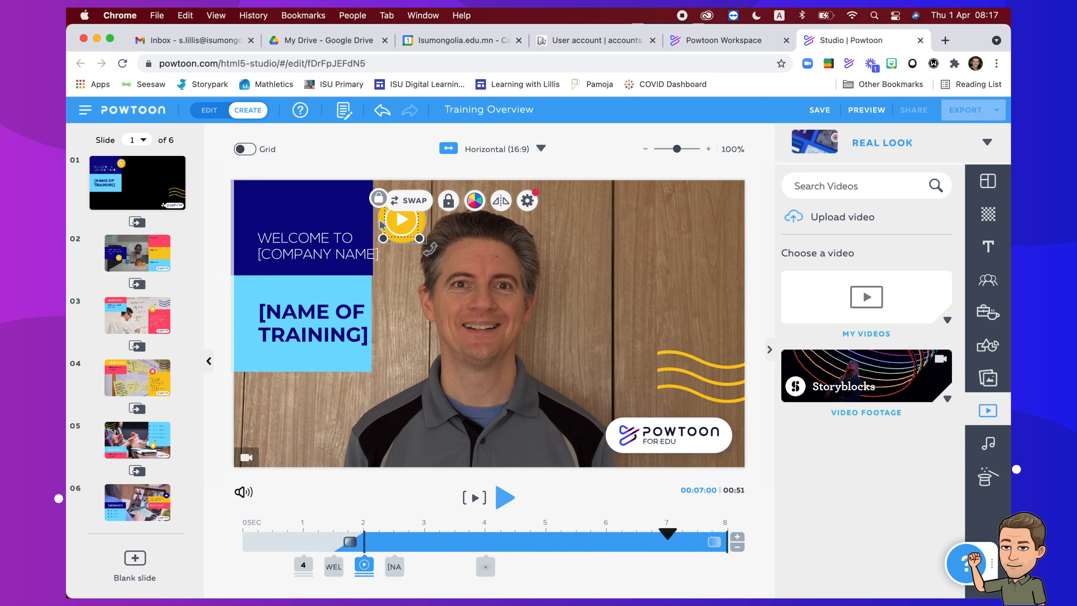
pyautogui.click(382, 206)
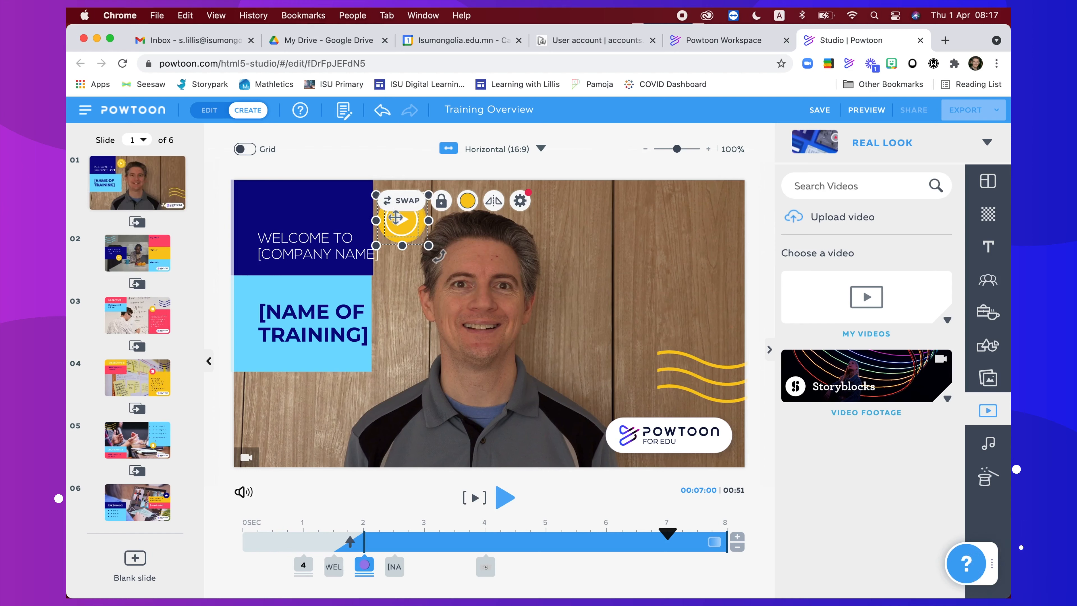
pyautogui.moveTo(395, 218); pyautogui.dragTo(368, 214)
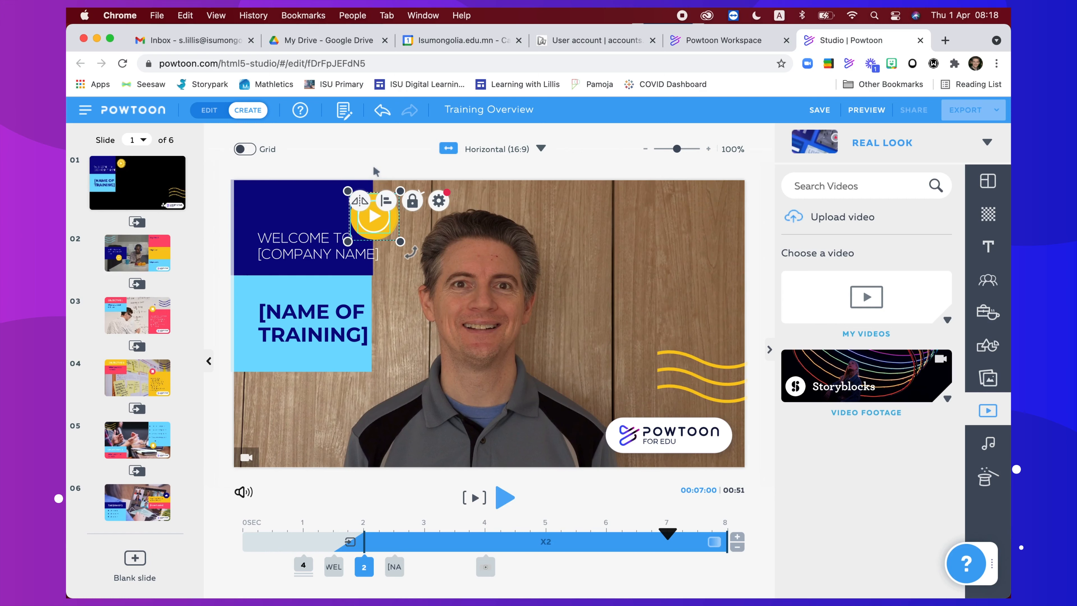
pyautogui.click(408, 181)
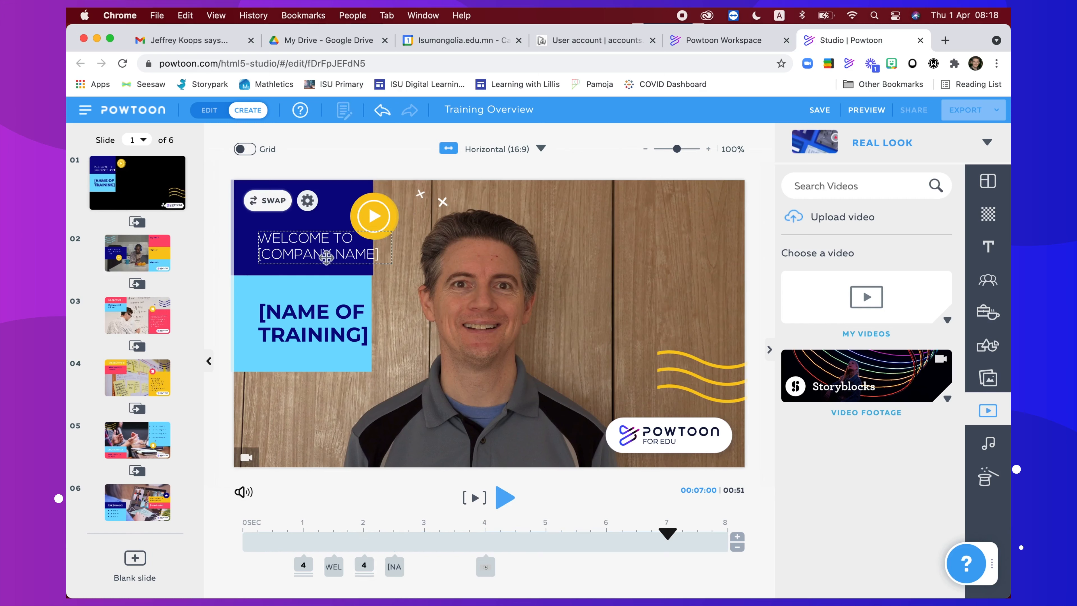
# Step: Replace the welcome text in the navy block with "Welcome to my PYP Exhibition!"
pyautogui.click(314, 254)
pyautogui.doubleClick(314, 254)
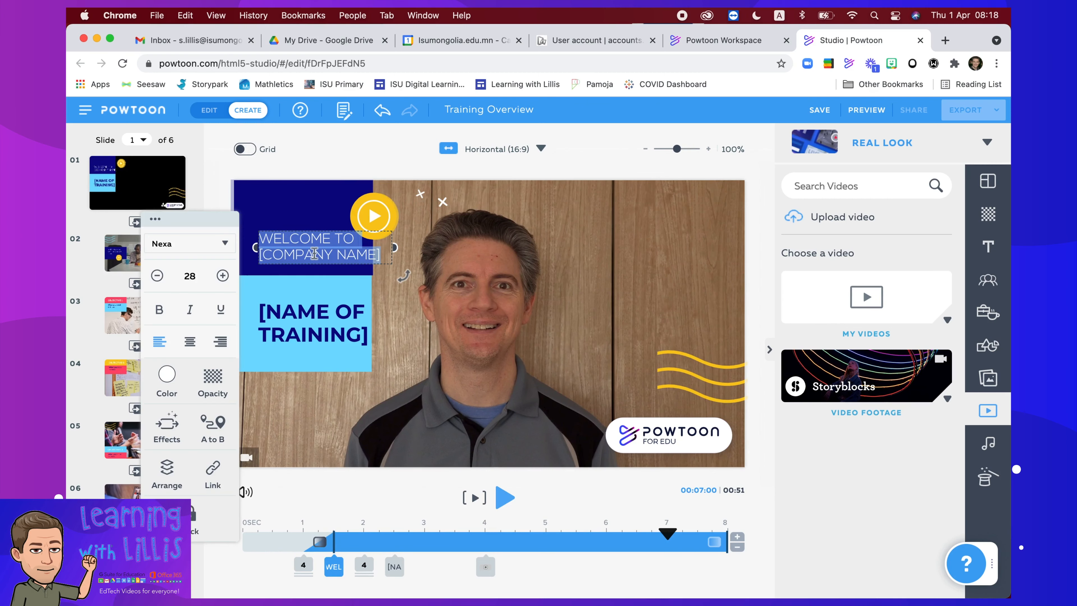
pyautogui.write('W')
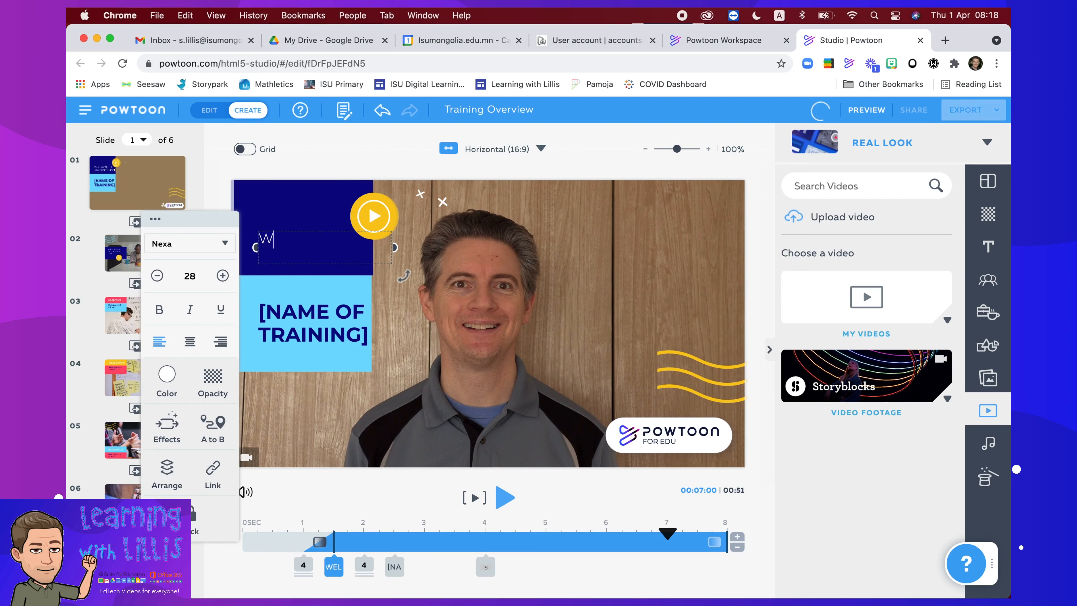
pyautogui.write('elcom')
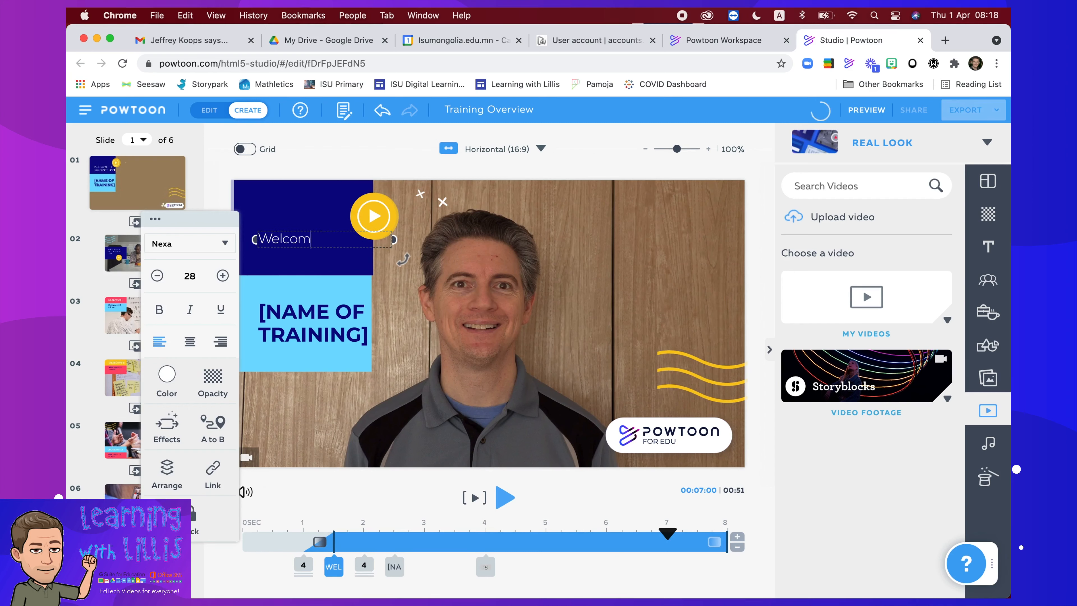
pyautogui.write('e to ')
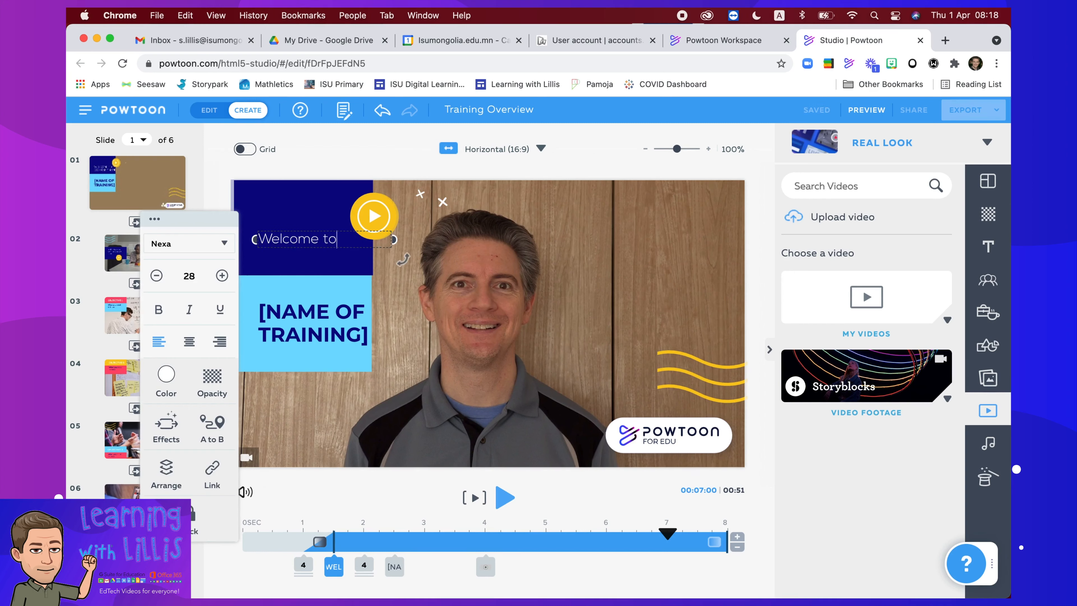
pyautogui.write('my P')
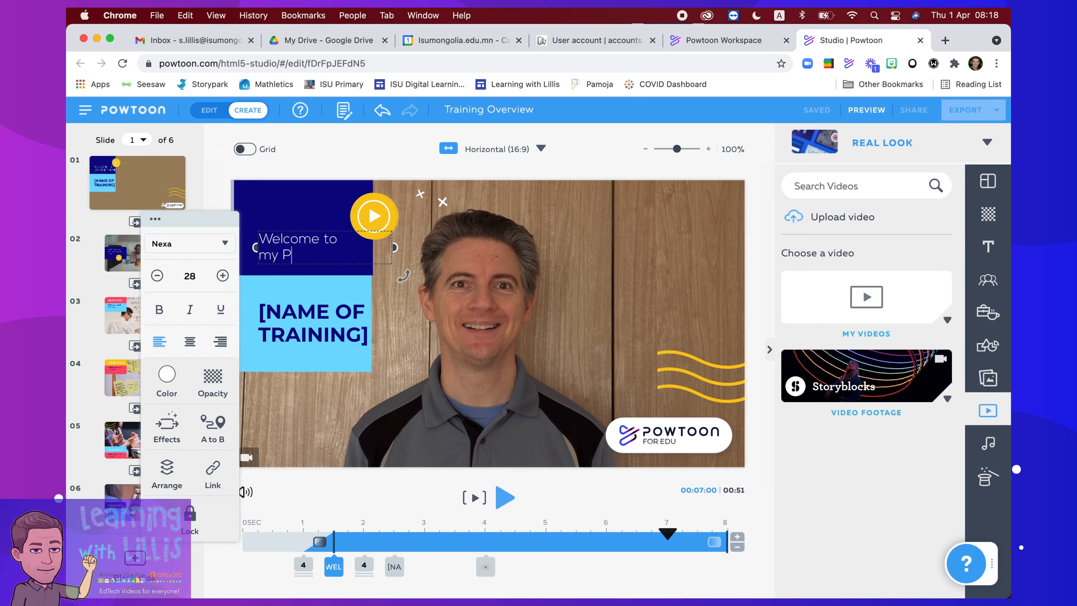
pyautogui.write('YP Exhgi')
pyautogui.press('BackSpace')
pyautogui.write('hgi')
pyautogui.write('ibition!')
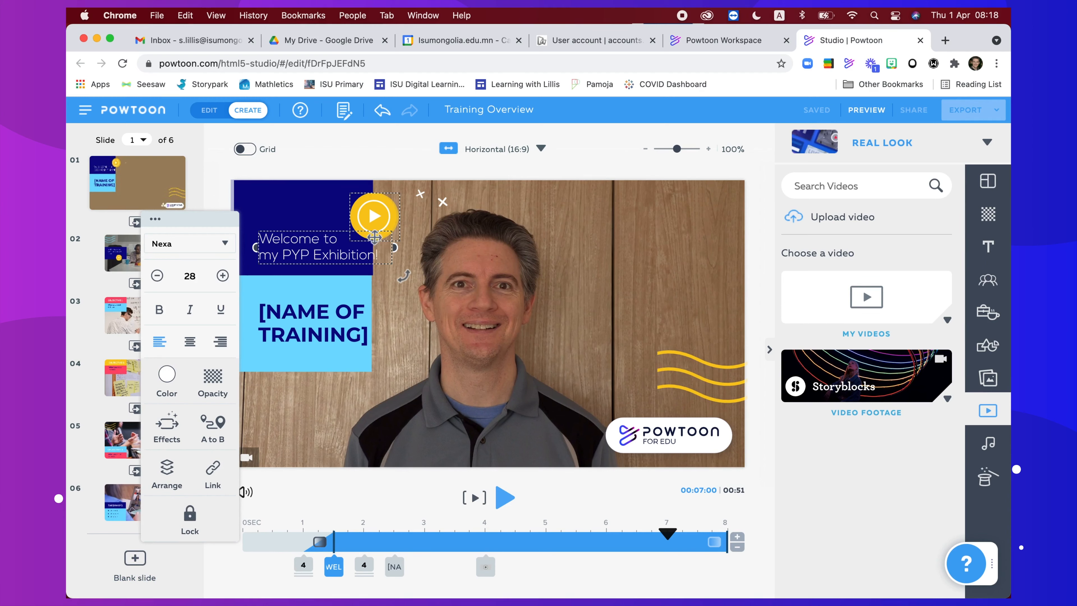
# Step: Shift the welcome text box slightly left so the text fits within the navy block
pyautogui.moveTo(342, 266); pyautogui.dragTo(317, 263)
pyautogui.press('Right')
pyautogui.press('Right')
pyautogui.press('Right')
pyautogui.press('Right')
pyautogui.press('Right')
pyautogui.press('Right')
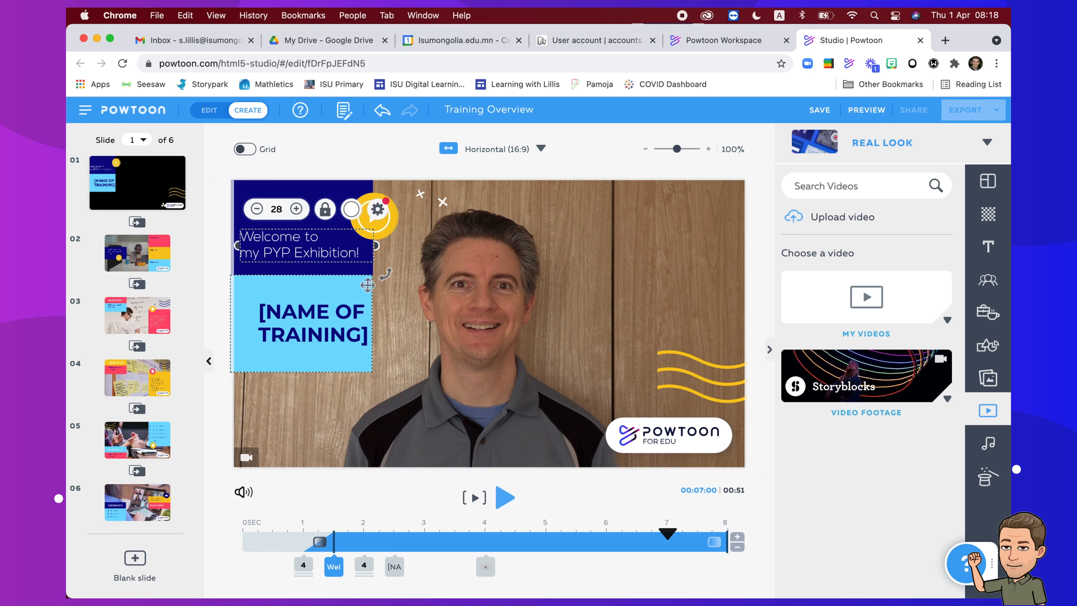
# Step: Replace the [NAME OF TRAINING] text with "Climate Change" and center-align it
pyautogui.click(325, 312)
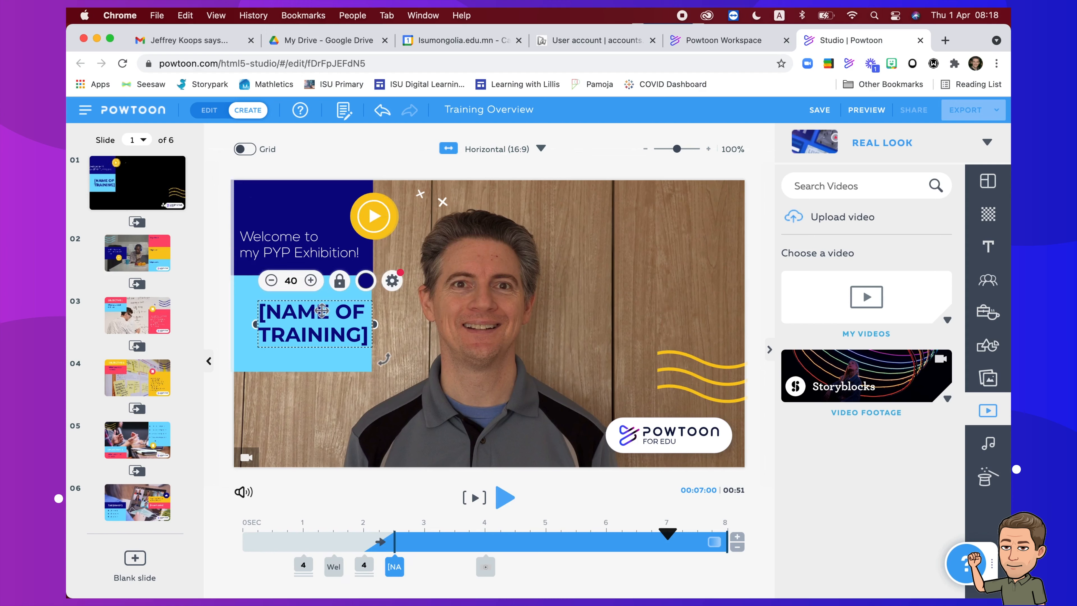
pyautogui.doubleClick(325, 312)
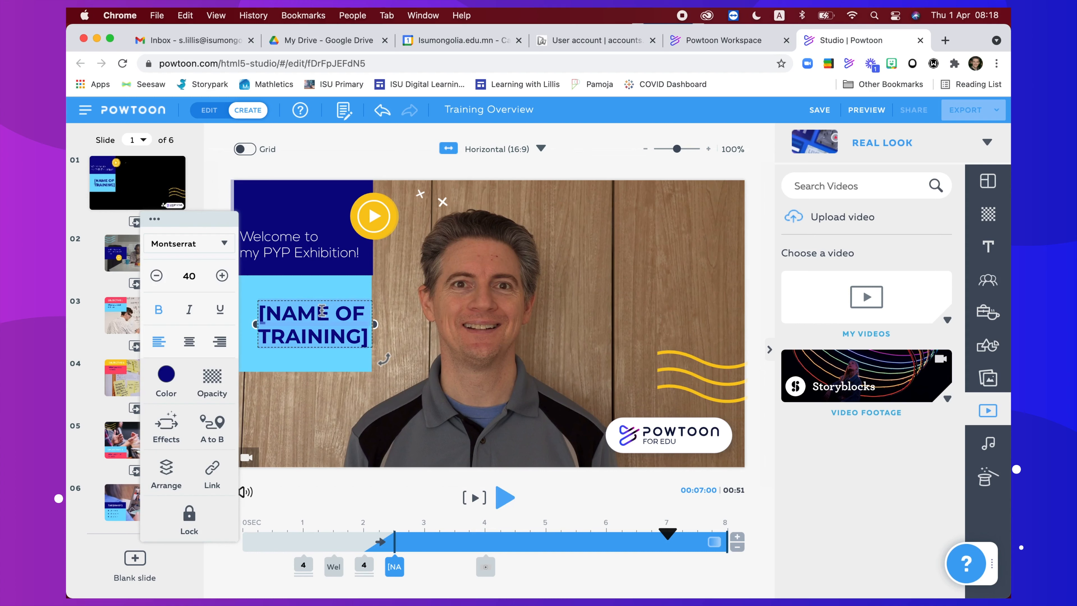
pyautogui.write('C')
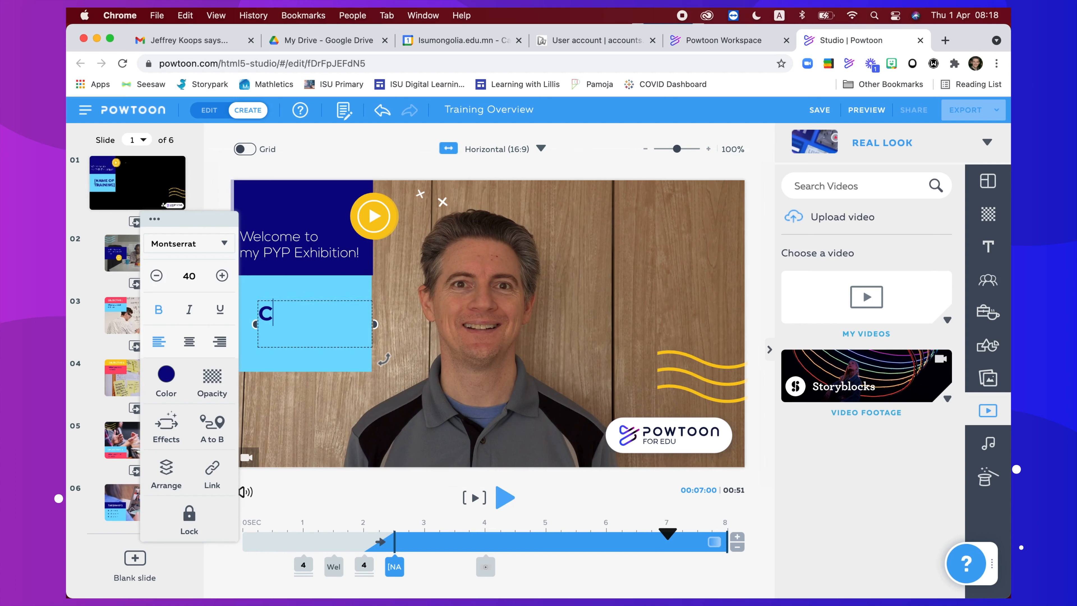
pyautogui.write('limate Change')
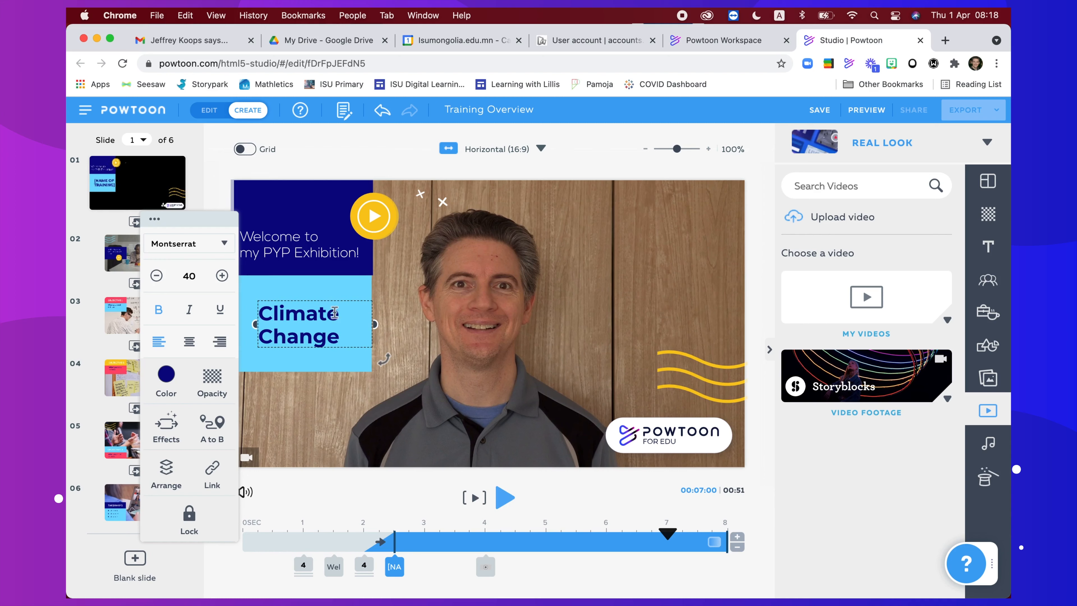
pyautogui.moveTo(344, 337); pyautogui.dragTo(249, 316)
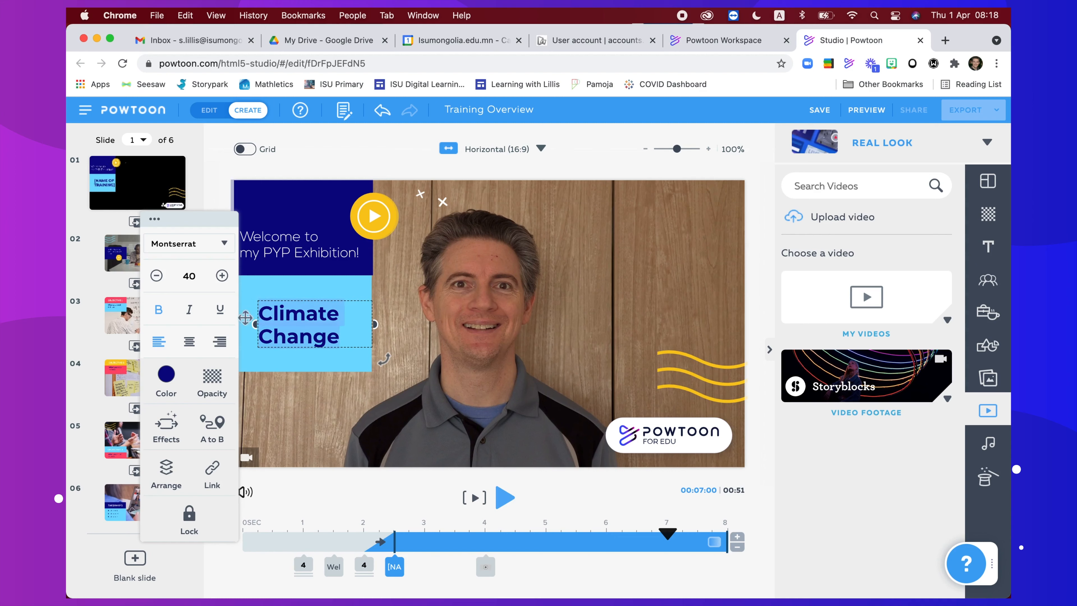
pyautogui.click(189, 347)
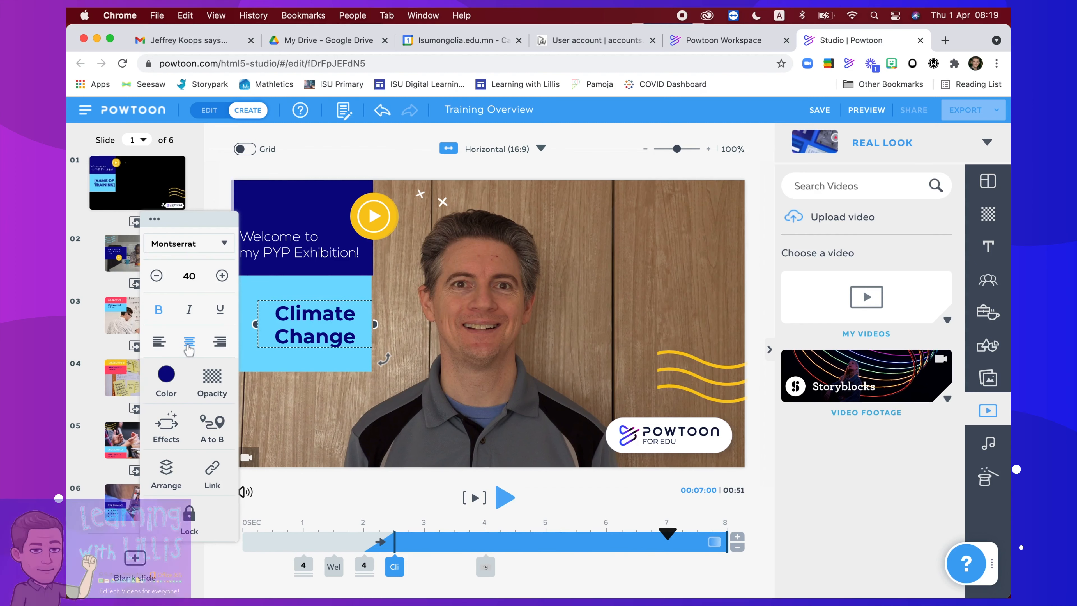
# Step: Increase the font size of the "Climate Change" text to 46
pyautogui.click(222, 276)
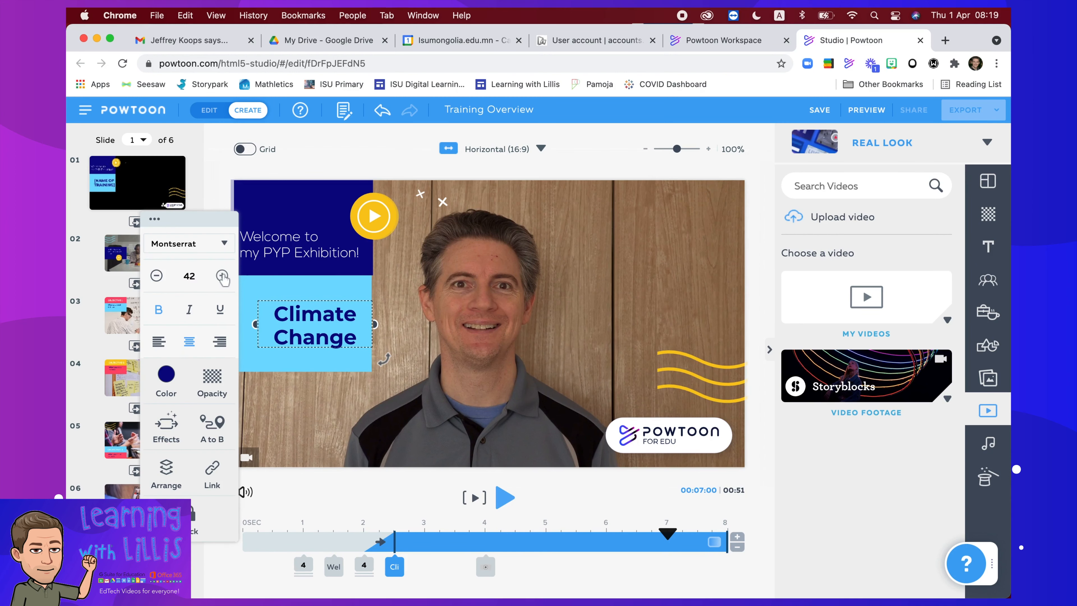
pyautogui.click(221, 275)
pyautogui.click(222, 276)
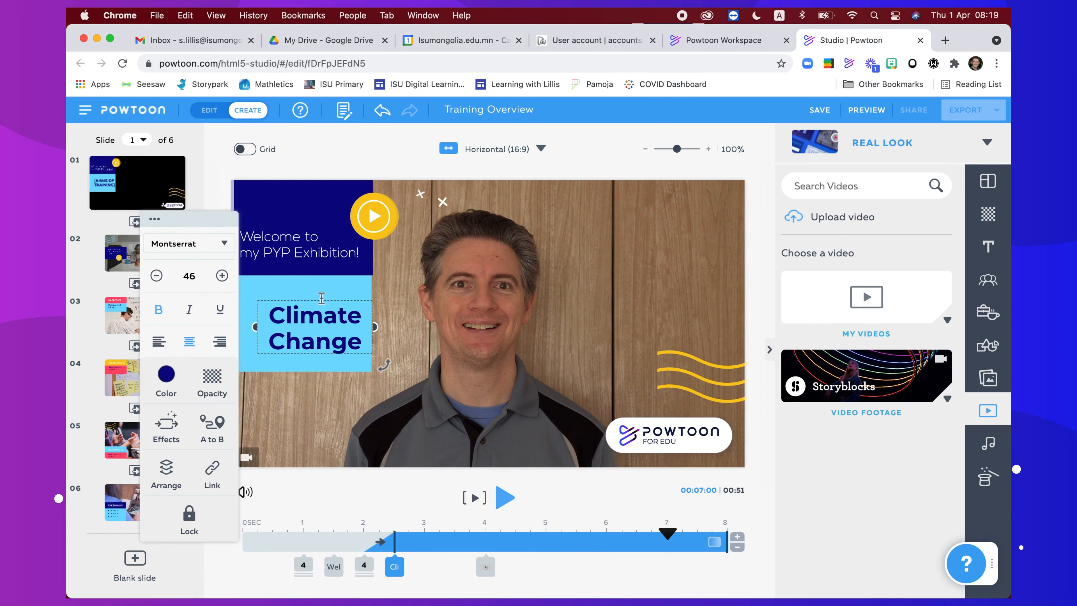
# Step: Move the "Climate Change" text box so it sits centered within the light blue block
pyautogui.click(310, 221)
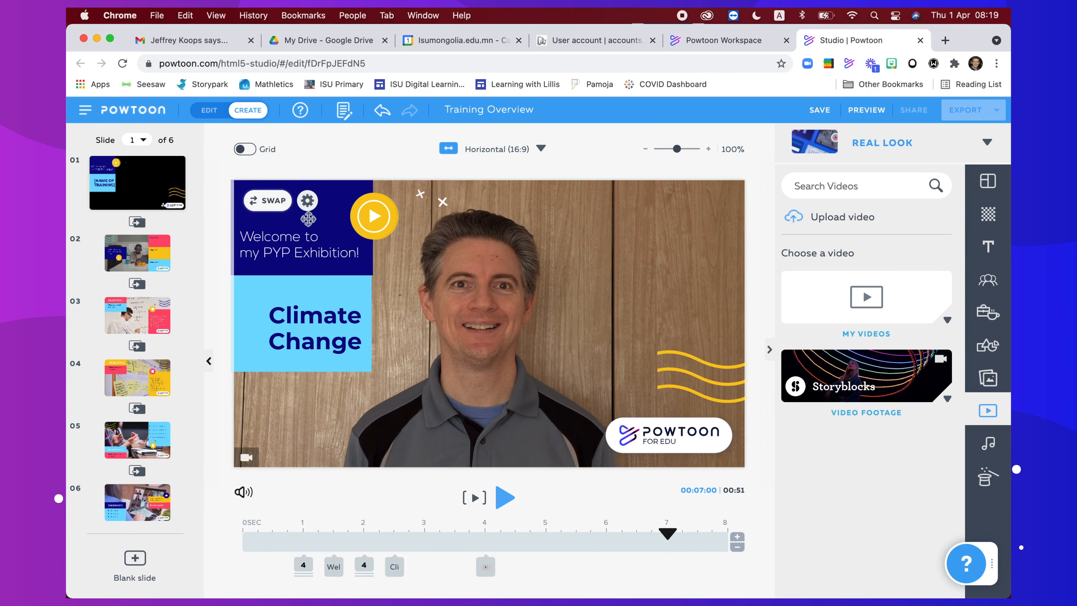
pyautogui.click(324, 307)
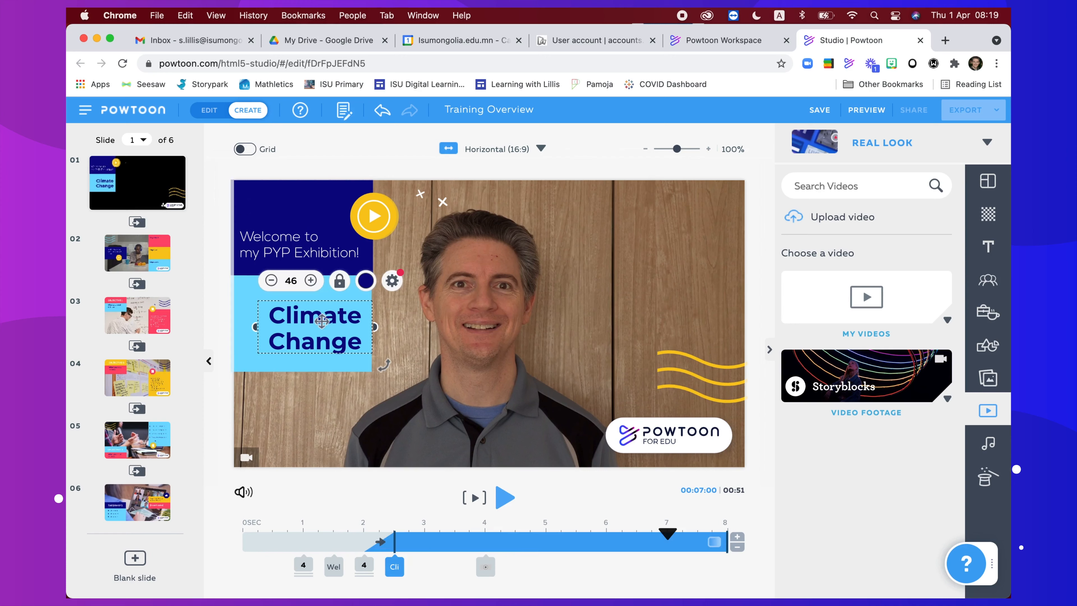
pyautogui.click(335, 302)
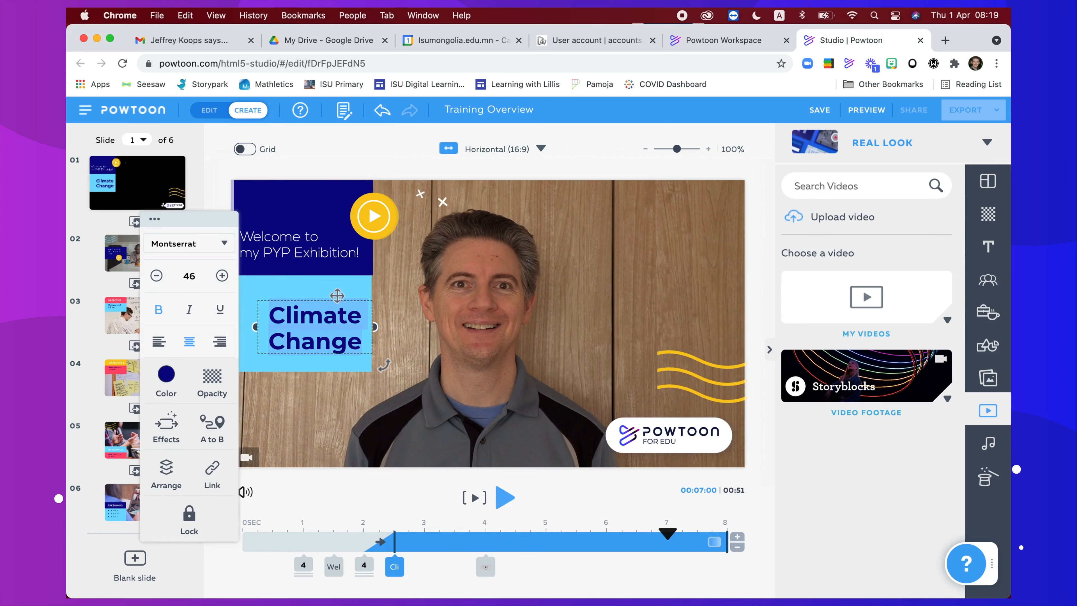
pyautogui.click(325, 292)
pyautogui.moveTo(324, 292); pyautogui.dragTo(324, 290)
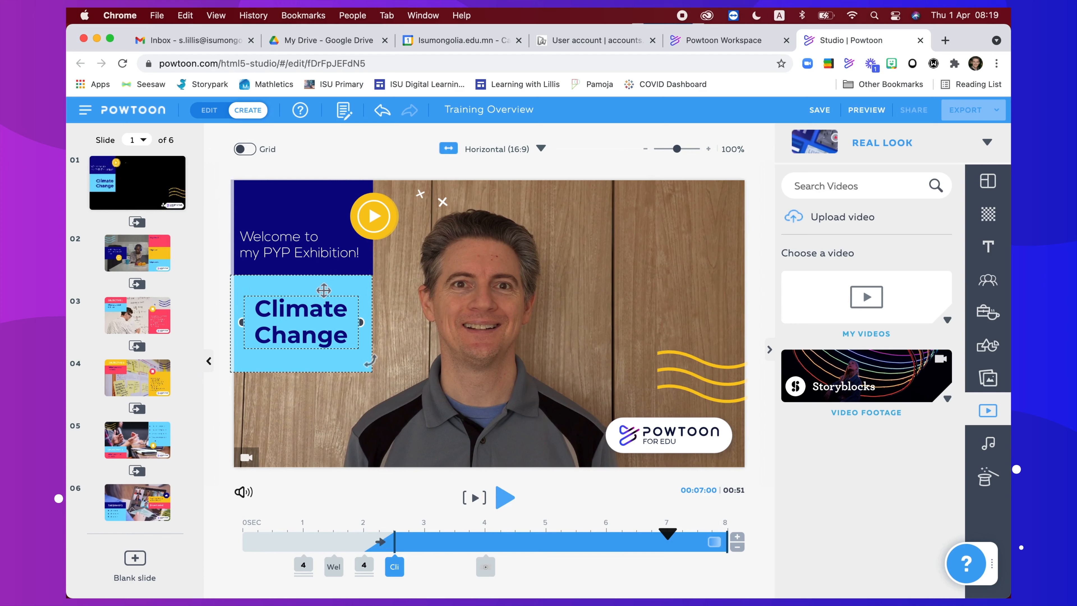
pyautogui.click(602, 273)
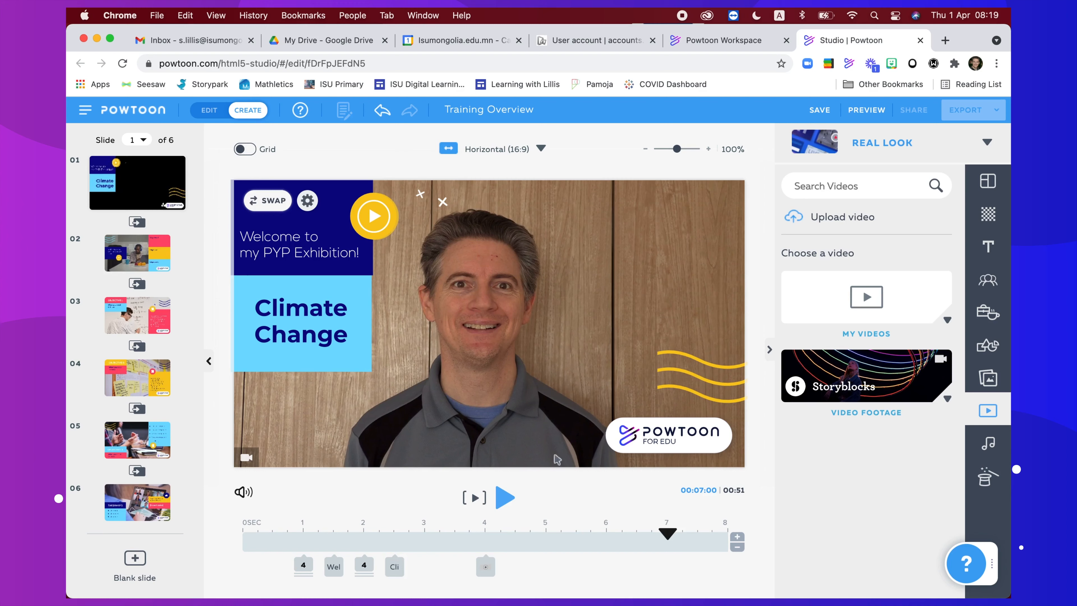
# Step: Play slide 1 from 0 seconds to review its video, text animations and sound, stopping before the slide ends
pyautogui.moveTo(667, 534); pyautogui.dragTo(419, 536)
pyautogui.moveTo(292, 539); pyautogui.dragTo(228, 535)
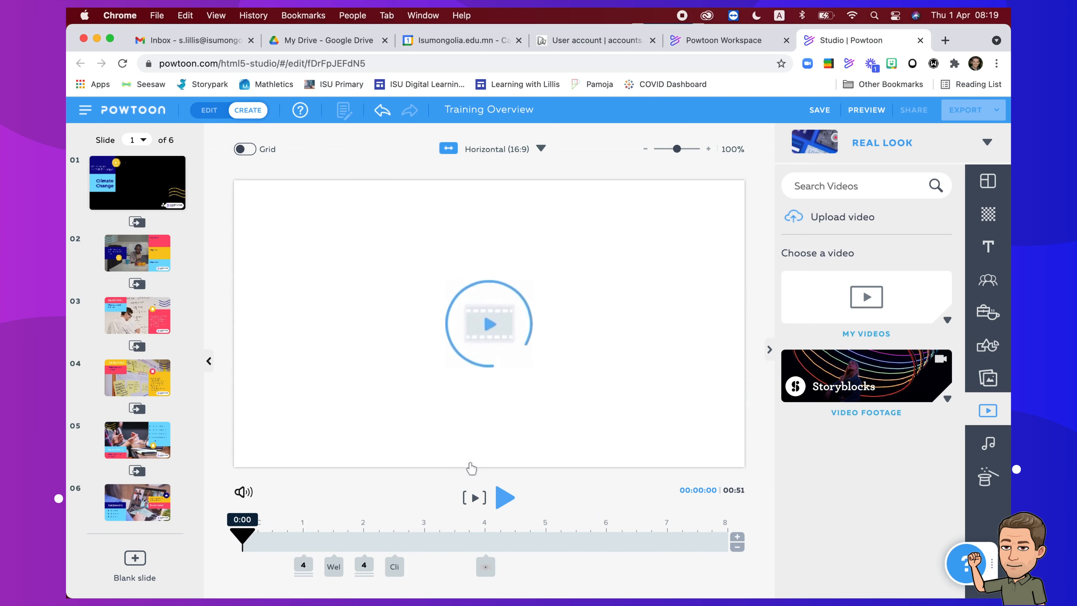
pyautogui.click(504, 500)
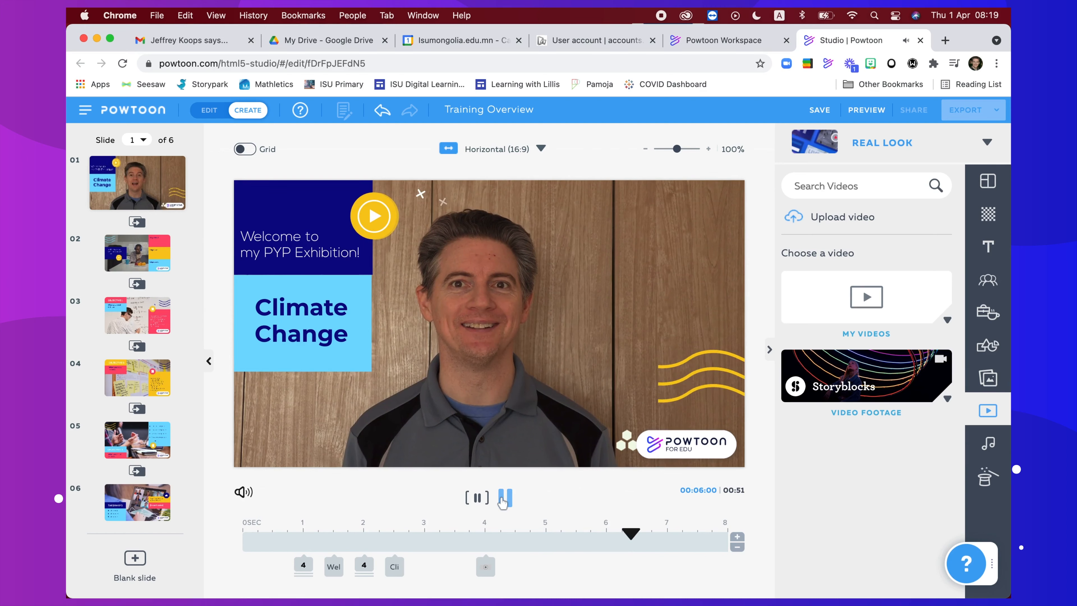
pyautogui.click(504, 499)
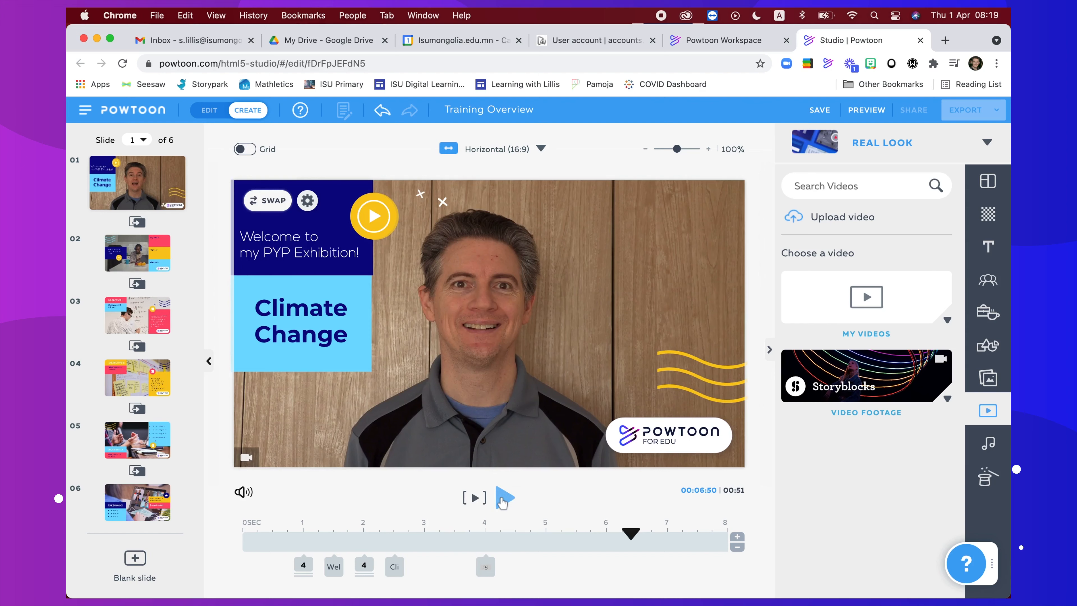
# Step: Lower the volume of the Future Marketing background music to 25 for the entire Powtoon
pyautogui.click(244, 493)
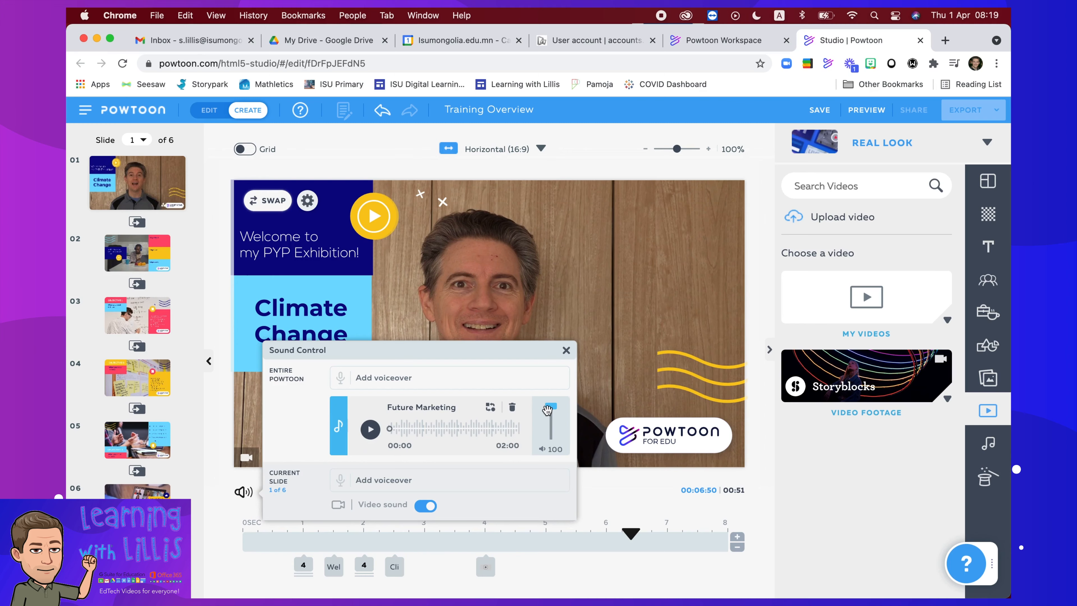
pyautogui.moveTo(549, 409); pyautogui.dragTo(549, 428)
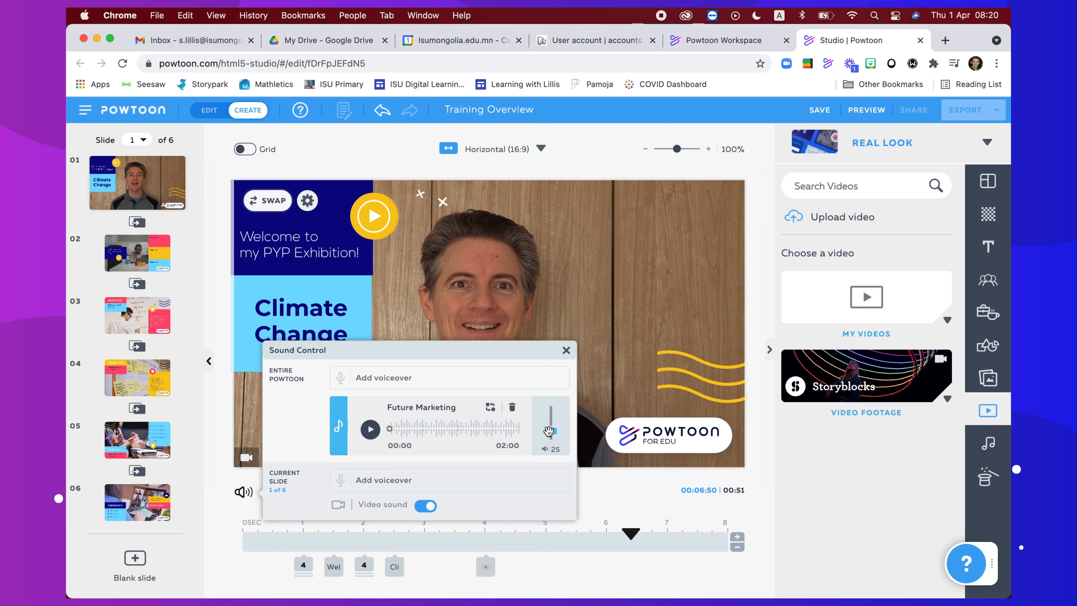
pyautogui.click(565, 351)
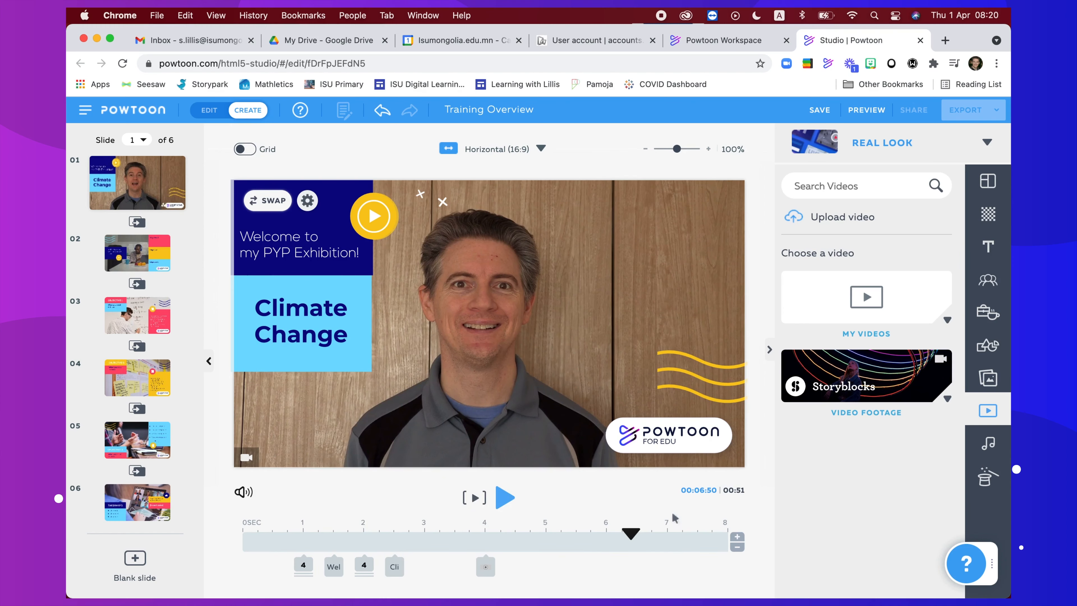
# Step: Replay slide 1 from near its start through the transition into slide 2 to check the sound balance and timing
pyautogui.click(367, 540)
pyautogui.moveTo(269, 529); pyautogui.dragTo(250, 530)
pyautogui.click(505, 498)
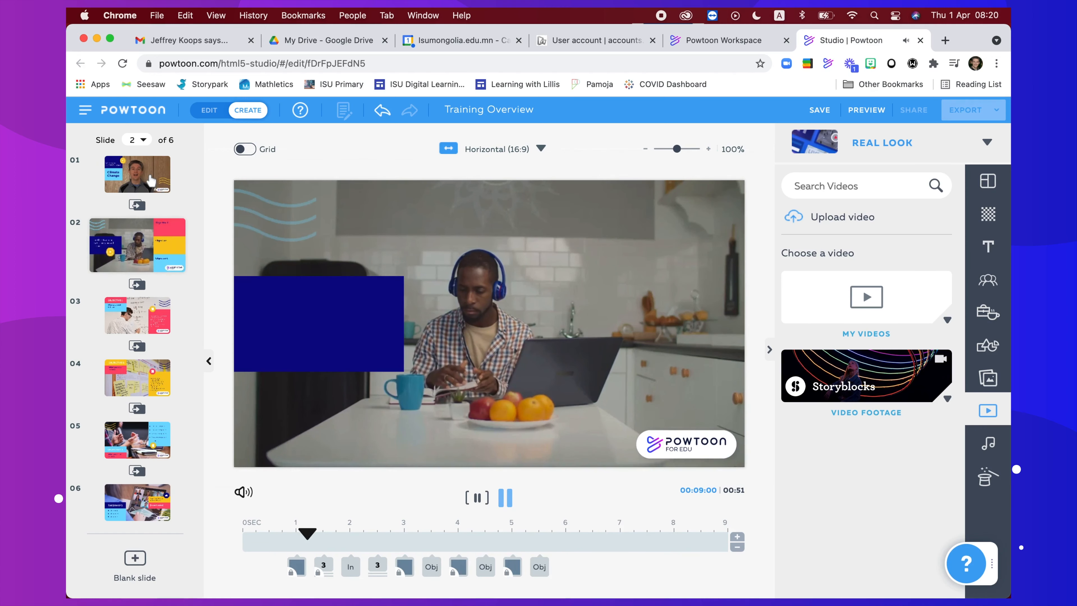
pyautogui.press('space')
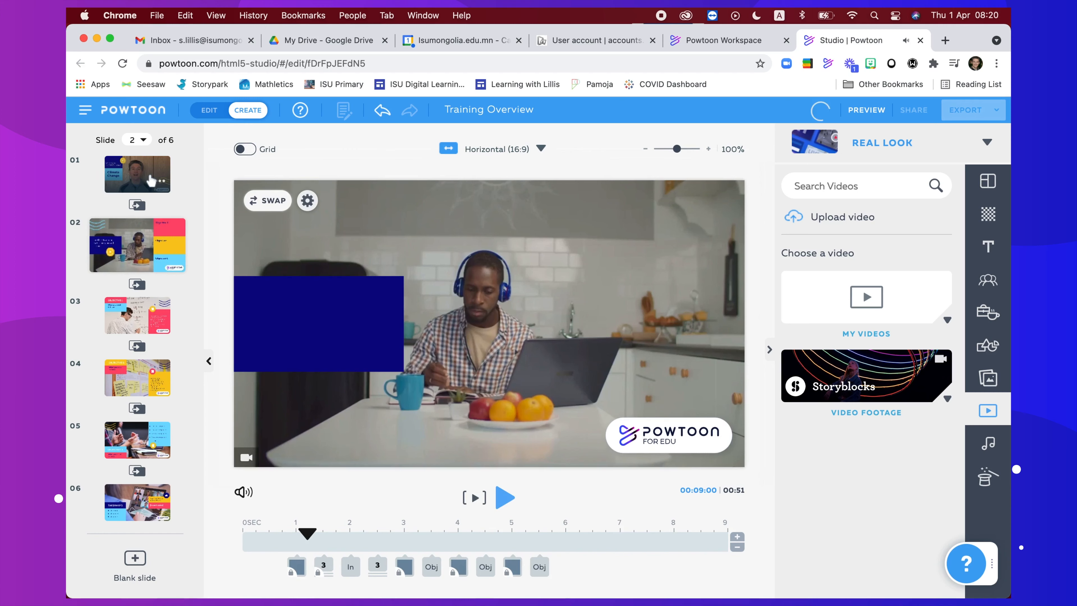
# Step: Shorten slide 1 by two seconds to a duration of 6 seconds
pyautogui.click(133, 178)
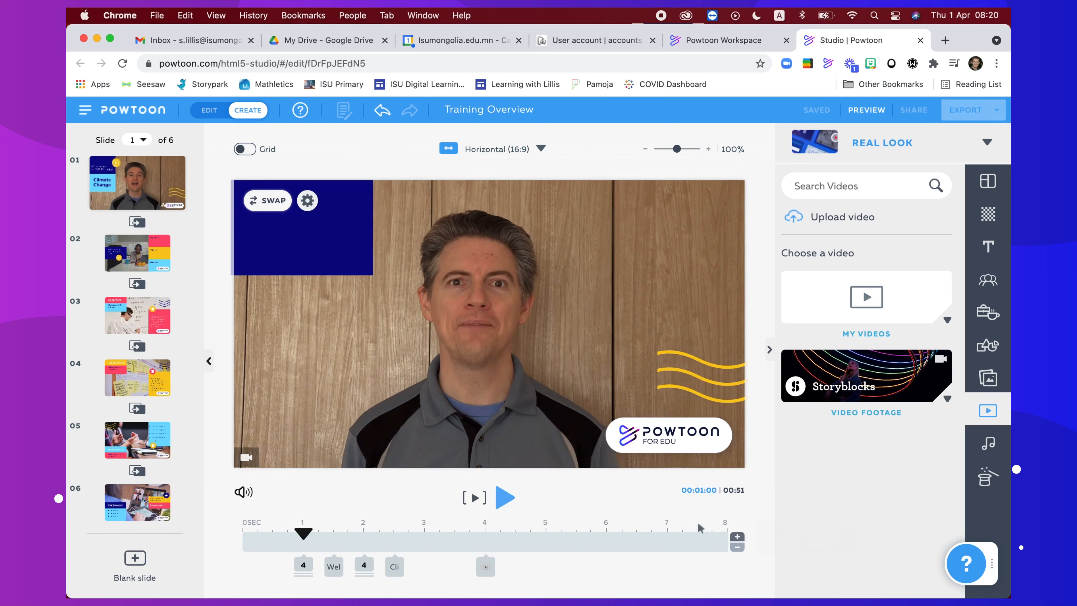
pyautogui.click(737, 548)
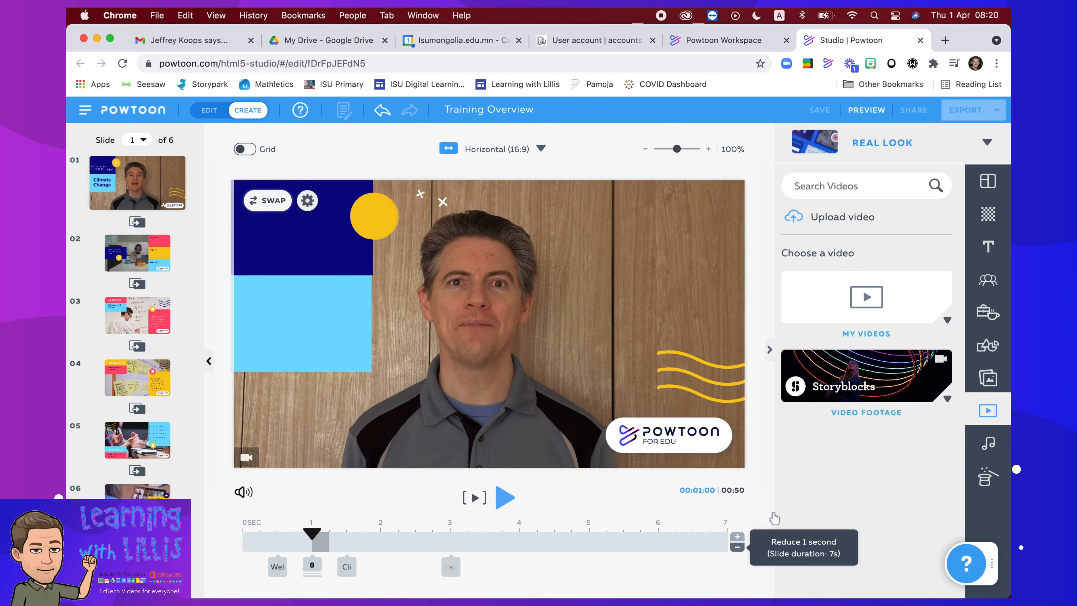
pyautogui.click(737, 548)
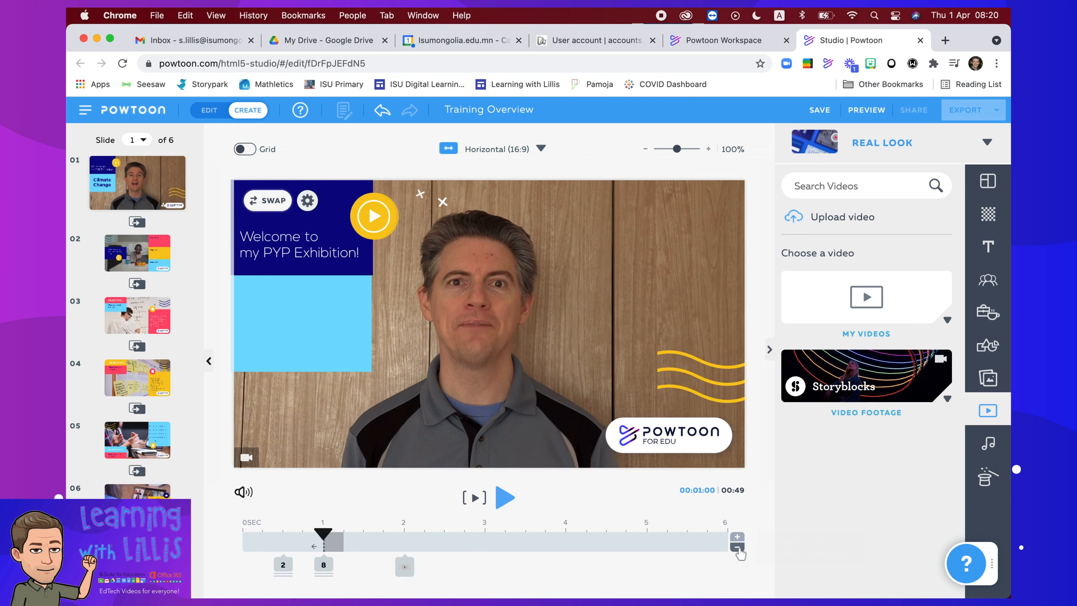
# Step: Play the shortened slide 1 into slide 2 to check its timing, and return to slide 1
pyautogui.click(505, 497)
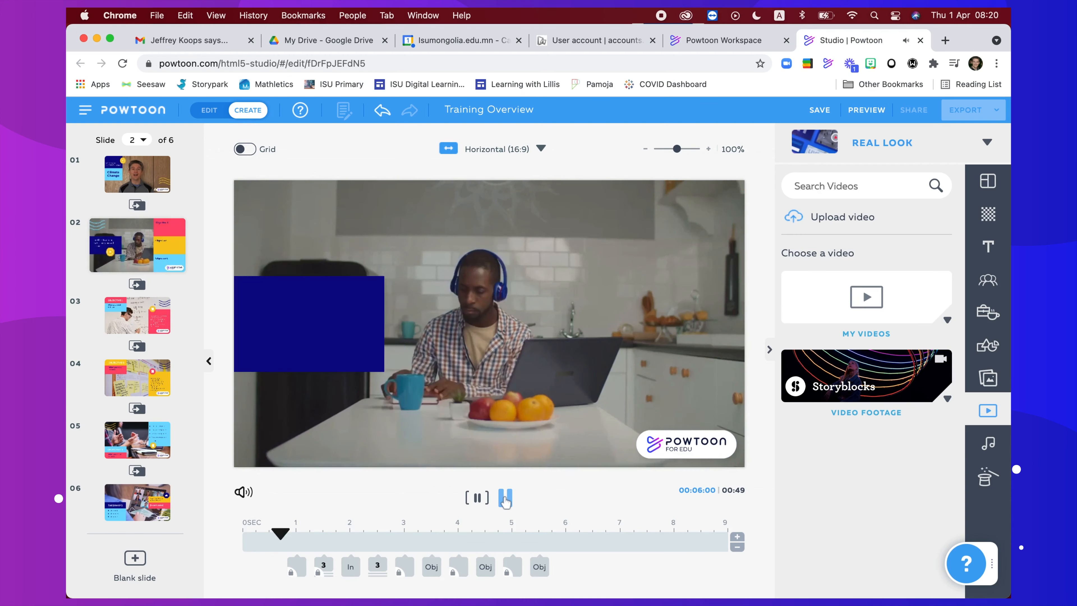
pyautogui.click(504, 500)
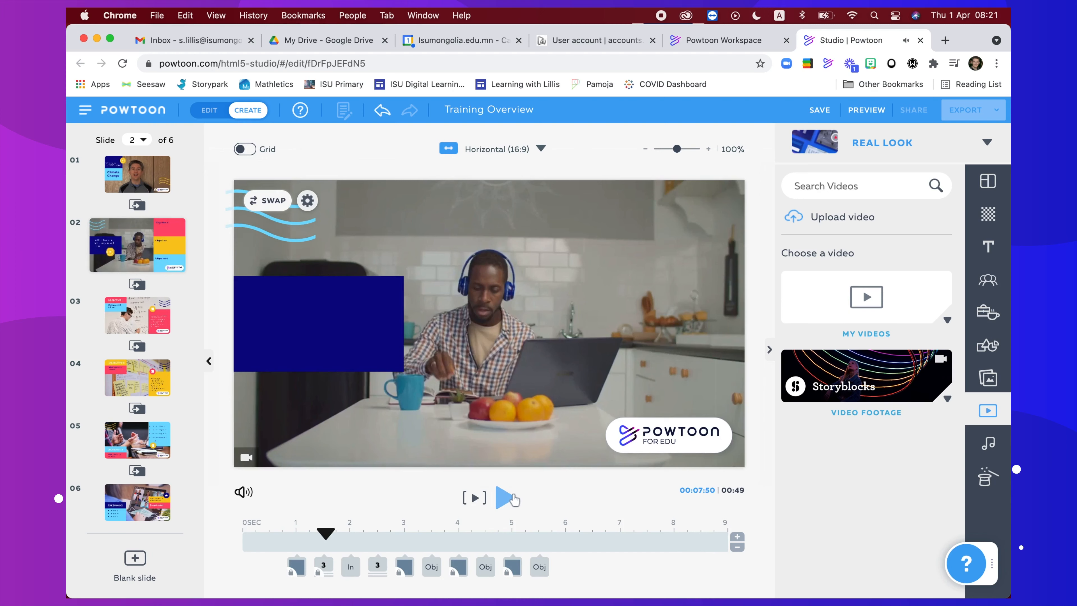
pyautogui.click(149, 189)
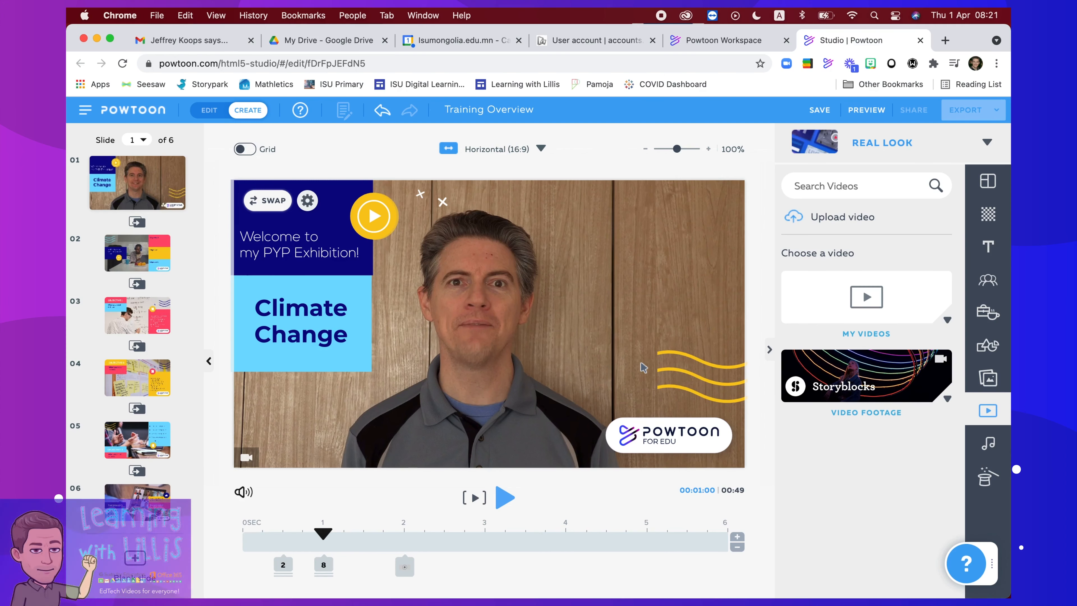
# Step: Open slide 2 and move its playhead to 6.5 seconds to view all of its text and objective blocks
pyautogui.click(137, 263)
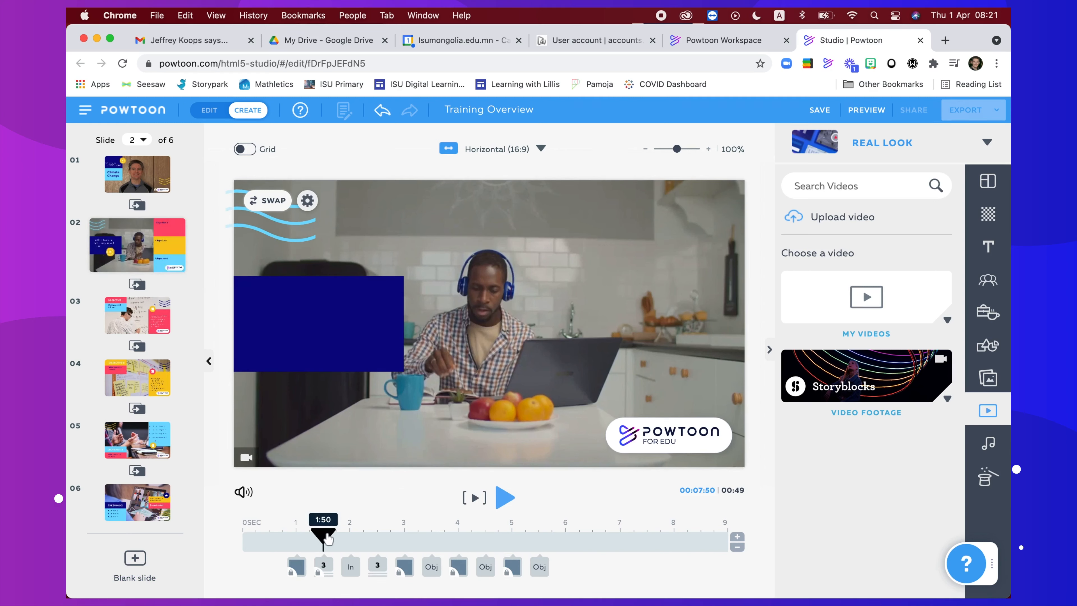
pyautogui.moveTo(346, 537); pyautogui.dragTo(570, 530)
pyautogui.moveTo(456, 534); pyautogui.dragTo(590, 537)
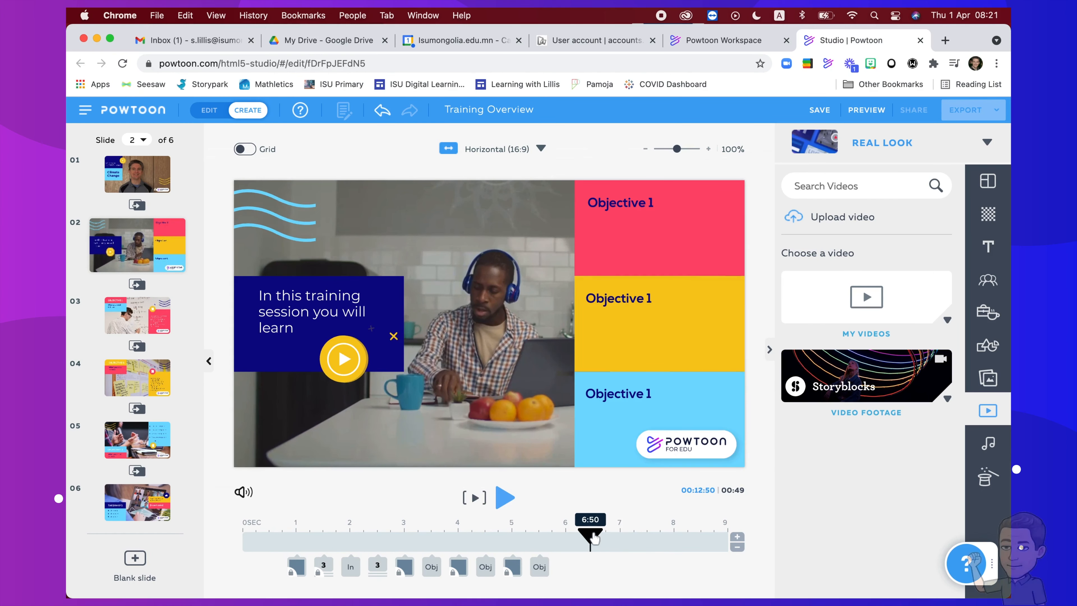
pyautogui.click(428, 222)
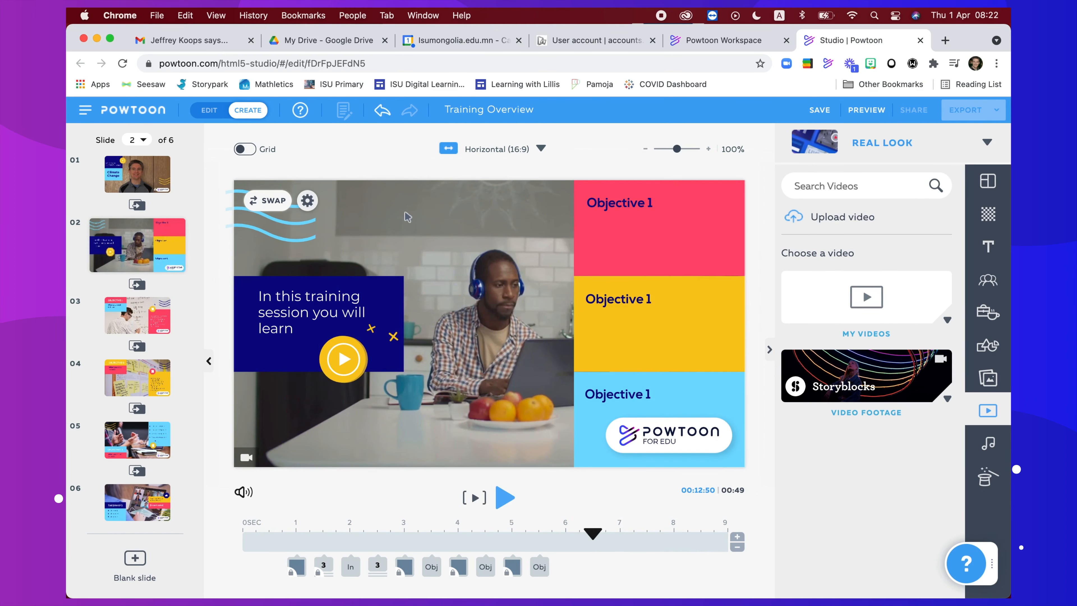
# Step: Start swapping slide 2's background and look through the previously uploaded media for a replacement
pyautogui.click(272, 201)
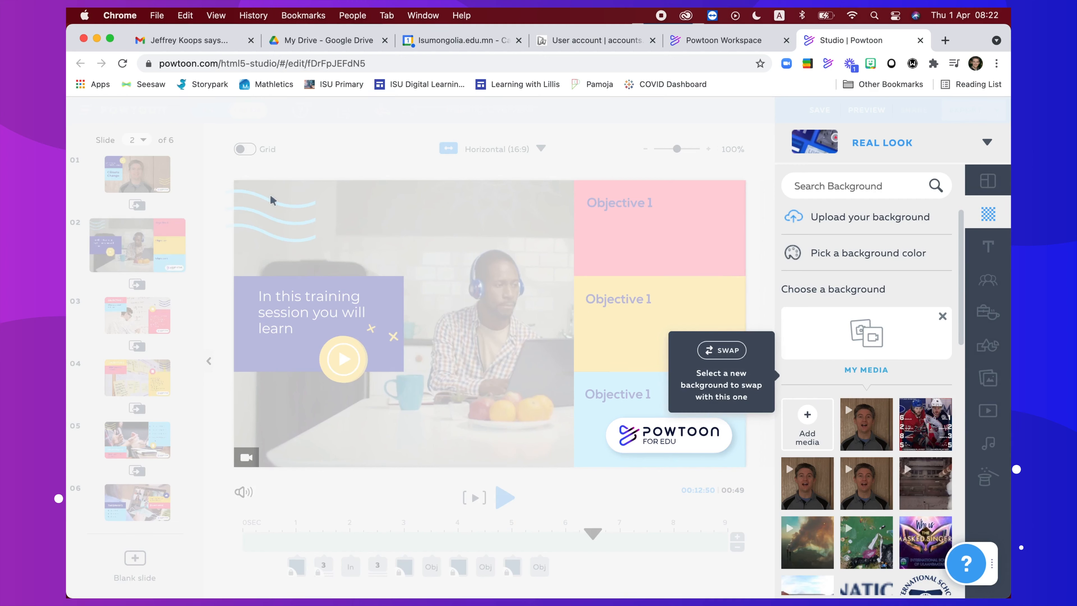
pyautogui.click(375, 157)
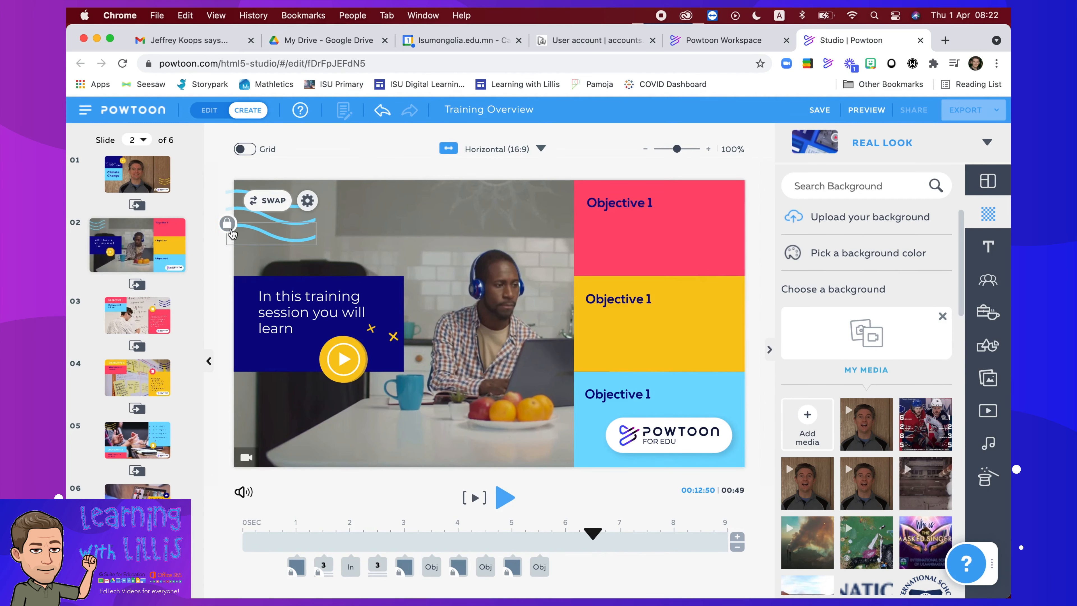
pyautogui.click(271, 200)
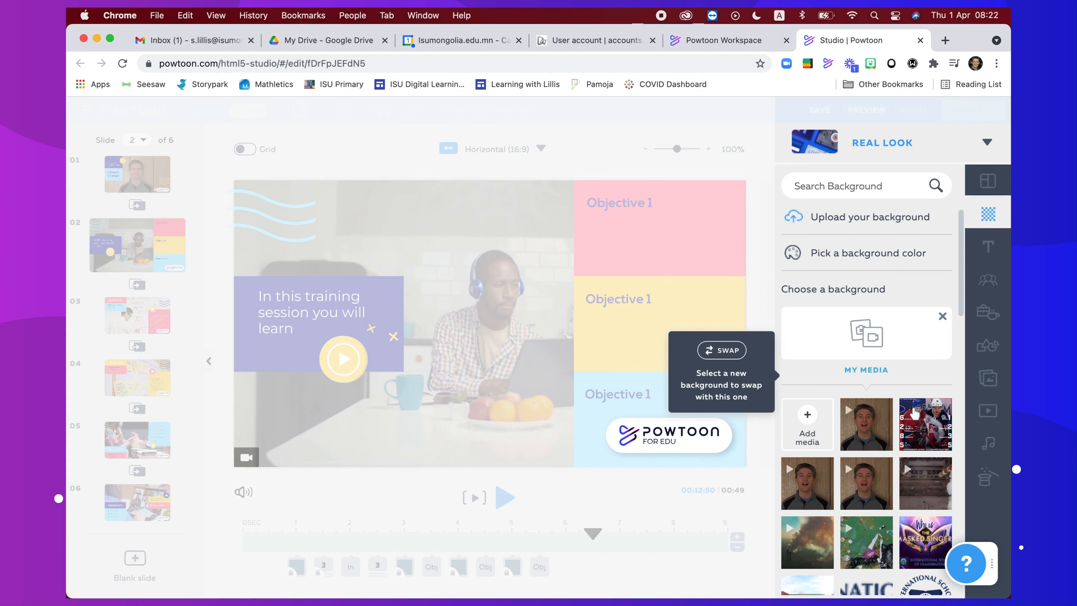
pyautogui.moveTo(907, 416)
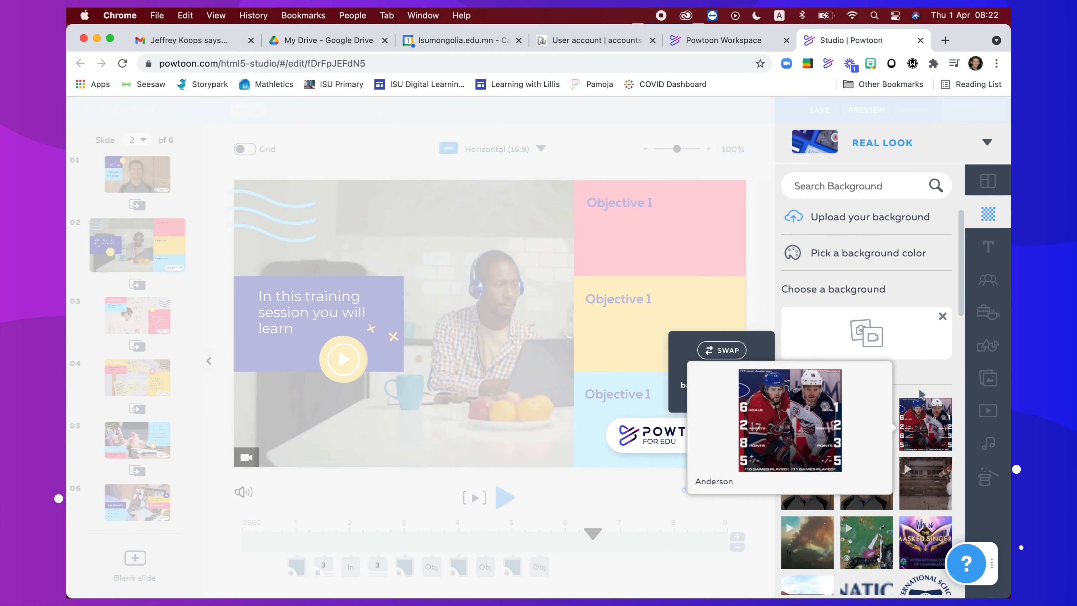
pyautogui.scroll(-5, 920, 394)
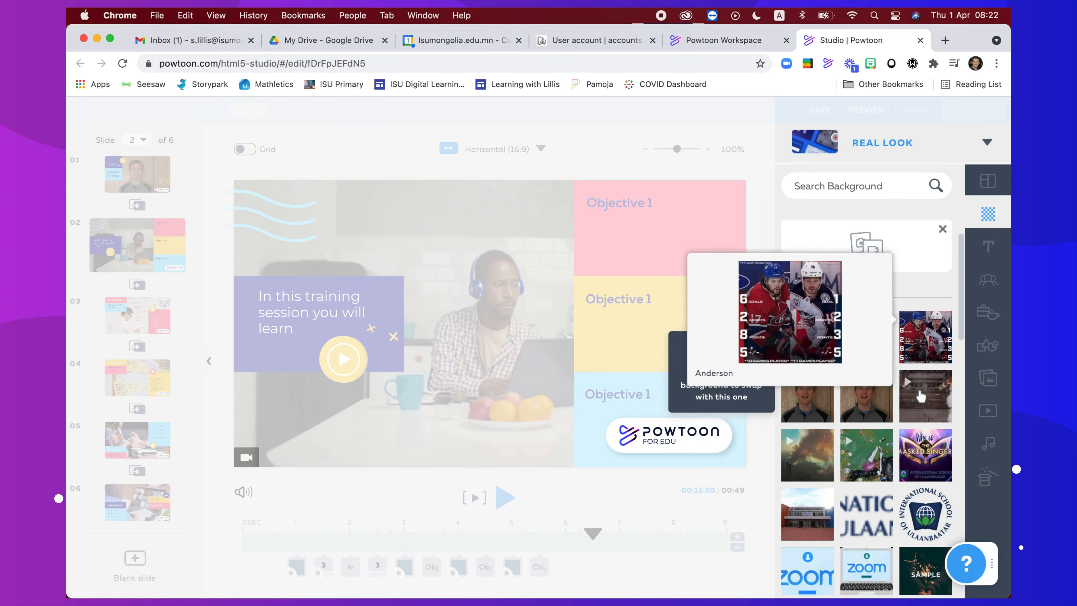
pyautogui.moveTo(867, 348)
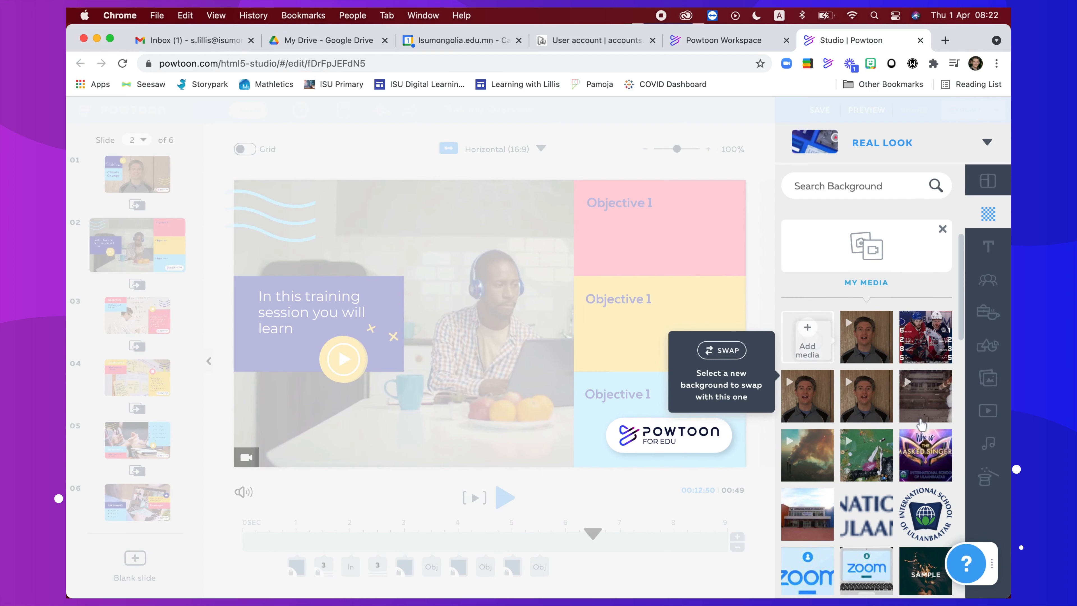
pyautogui.scroll(-3, 916, 439)
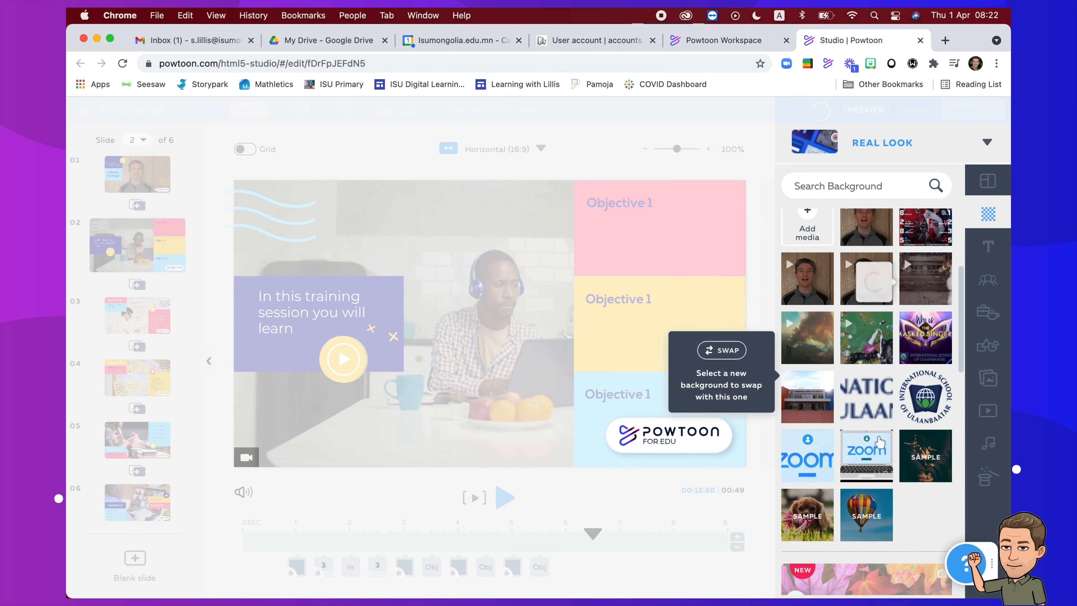
pyautogui.scroll(5, 865, 430)
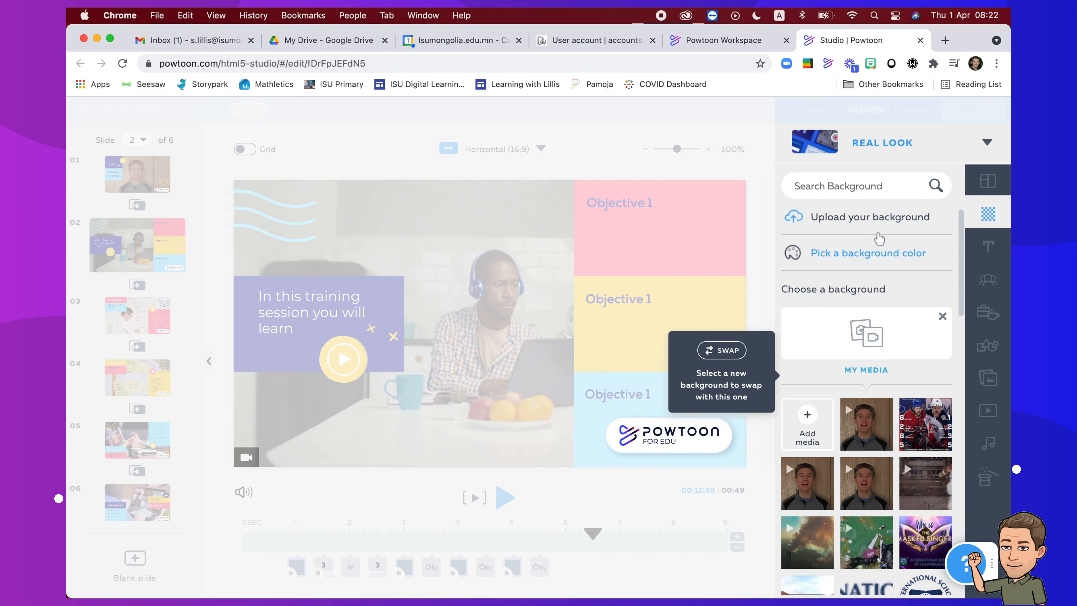
# Step: Upload March.png from the Pictures folder and use it as slide 2's background
pyautogui.click(866, 217)
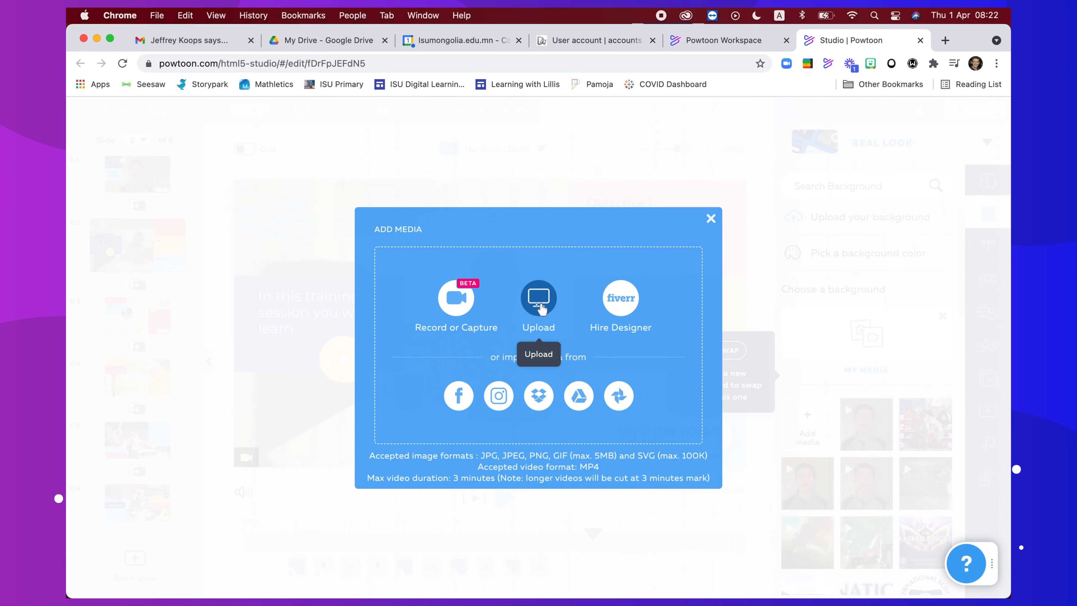
pyautogui.click(539, 304)
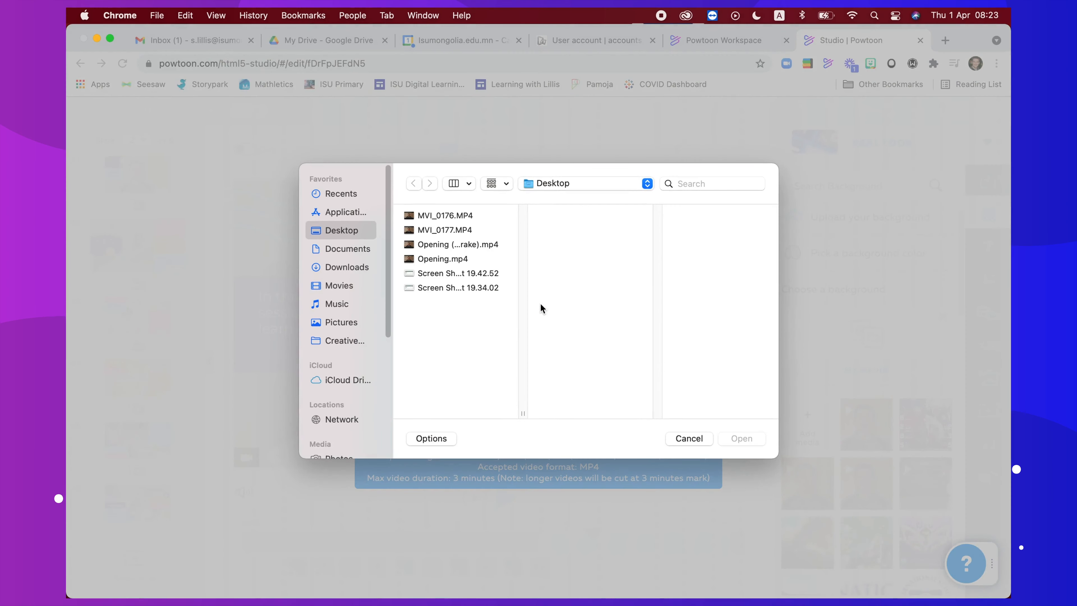
pyautogui.click(371, 324)
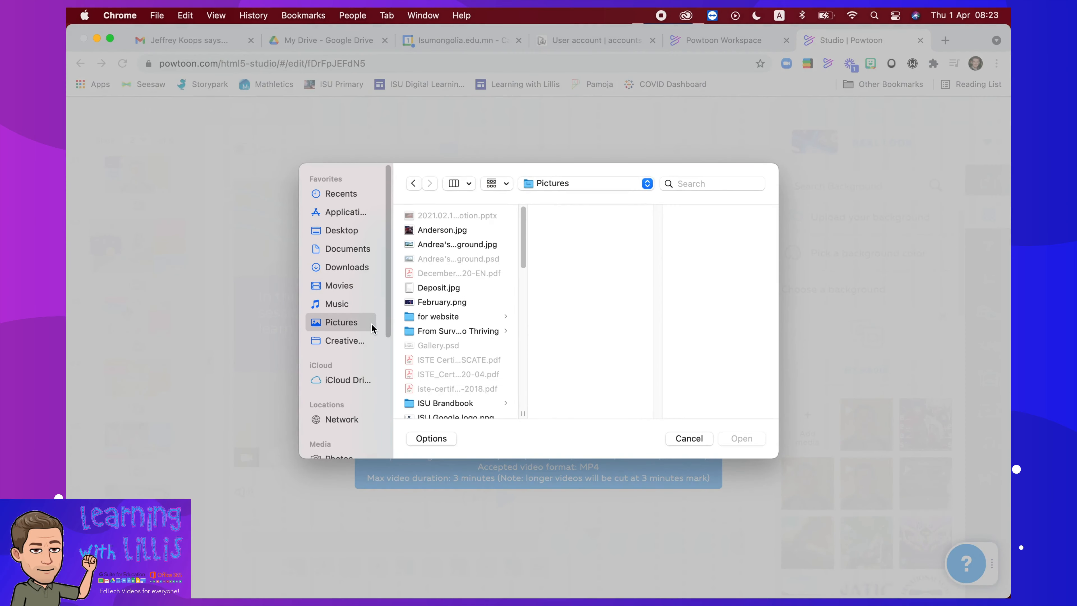
pyautogui.scroll(-5, 522, 257)
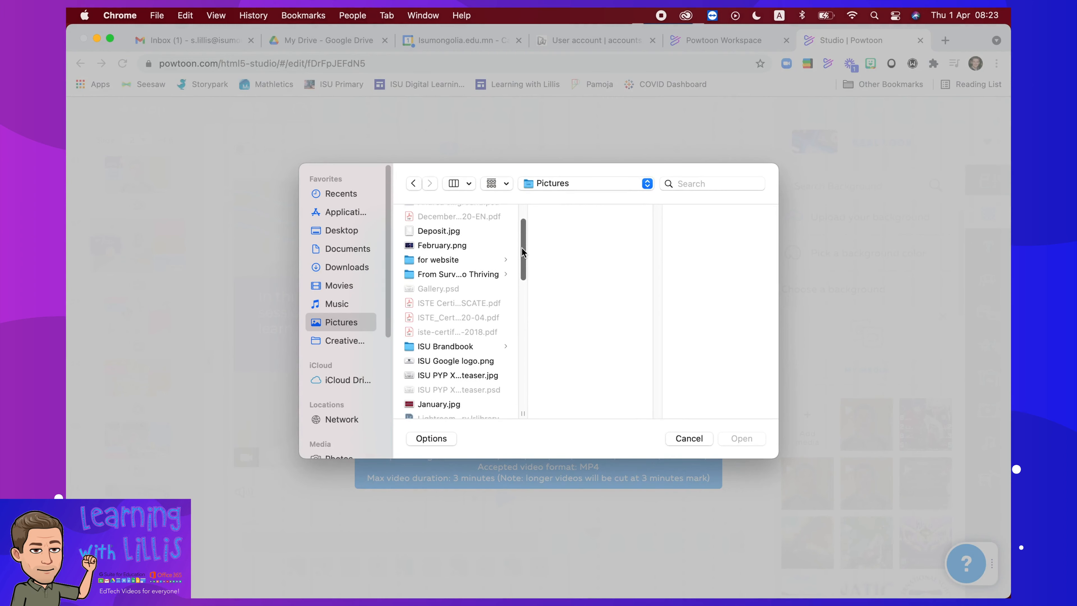
pyautogui.click(478, 227)
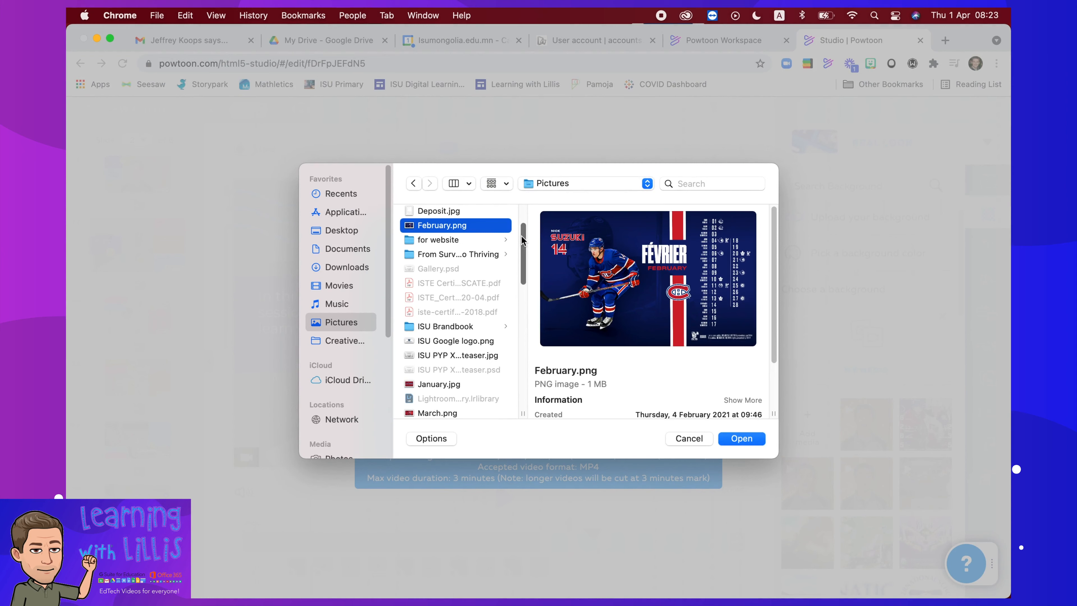
pyautogui.scroll(-2, 523, 245)
pyautogui.scroll(-4, 523, 250)
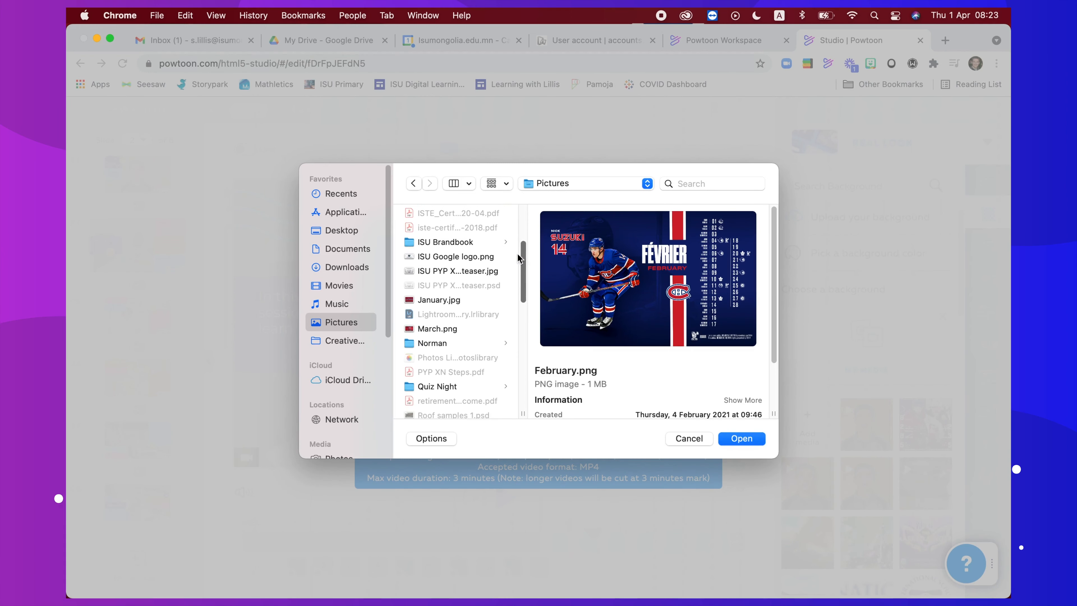
pyautogui.click(458, 329)
pyautogui.moveTo(525, 283)
pyautogui.mouseDown()
pyautogui.moveTo(525, 308)
pyautogui.moveTo(526, 286)
pyautogui.mouseUp()
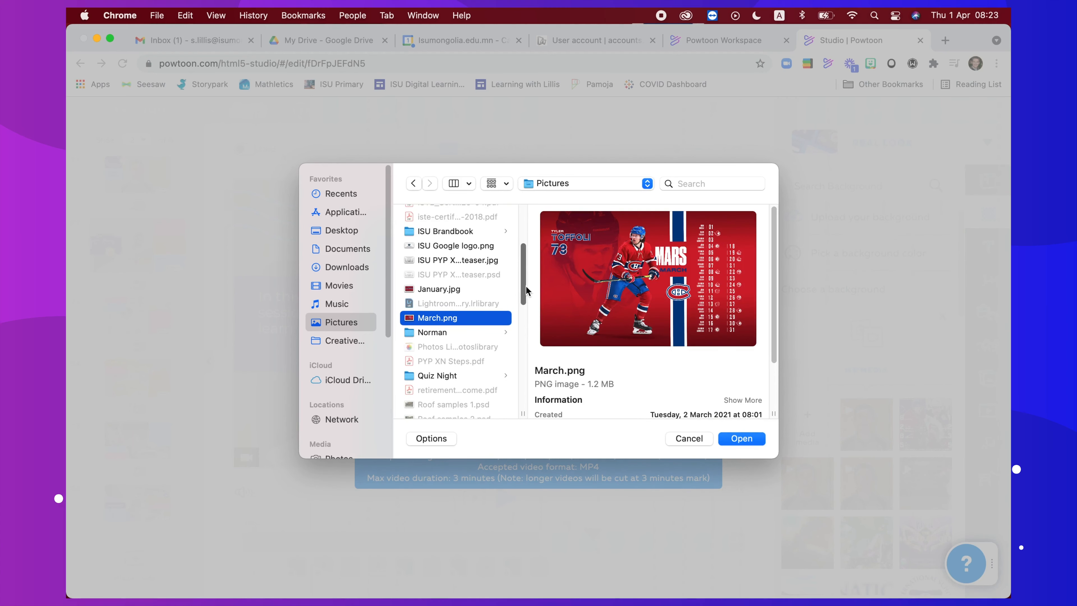
pyautogui.click(745, 441)
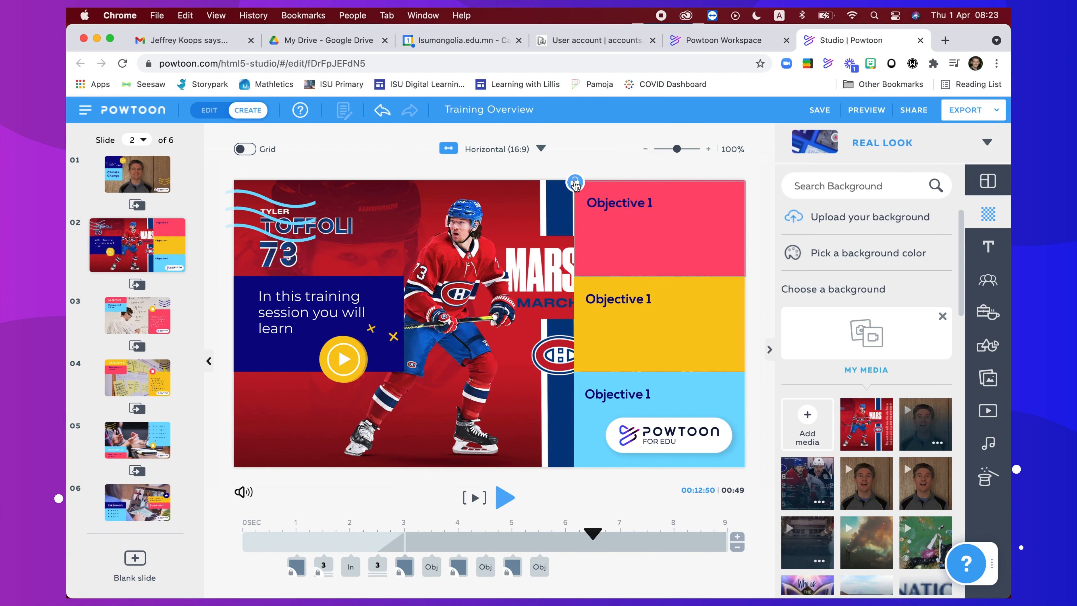
# Step: Recolor the pink block behind slide 2's first objective to teal #34D7B6
pyautogui.click(574, 181)
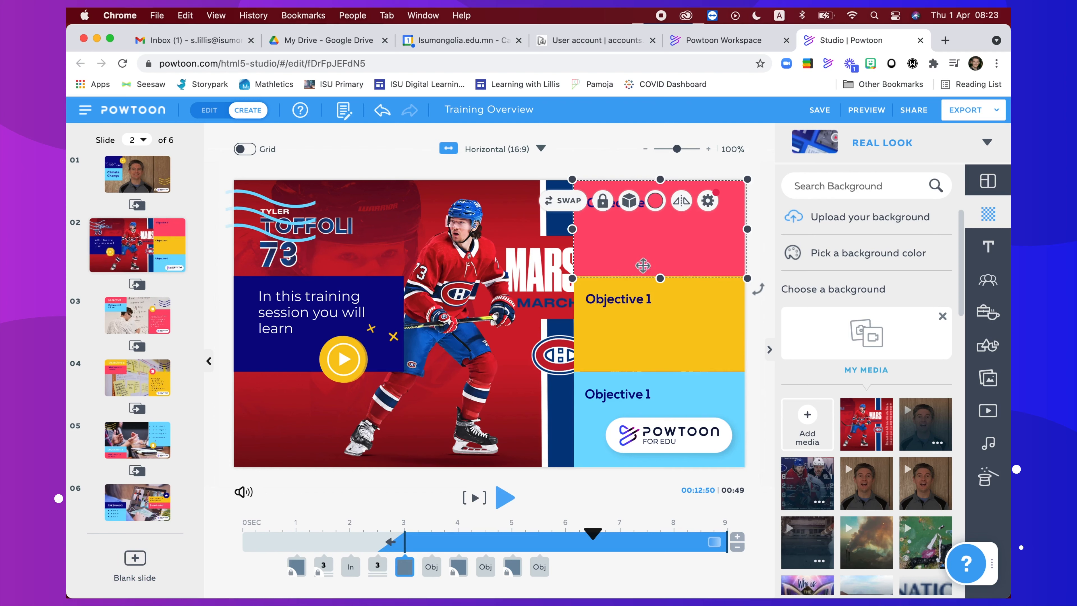
pyautogui.click(655, 202)
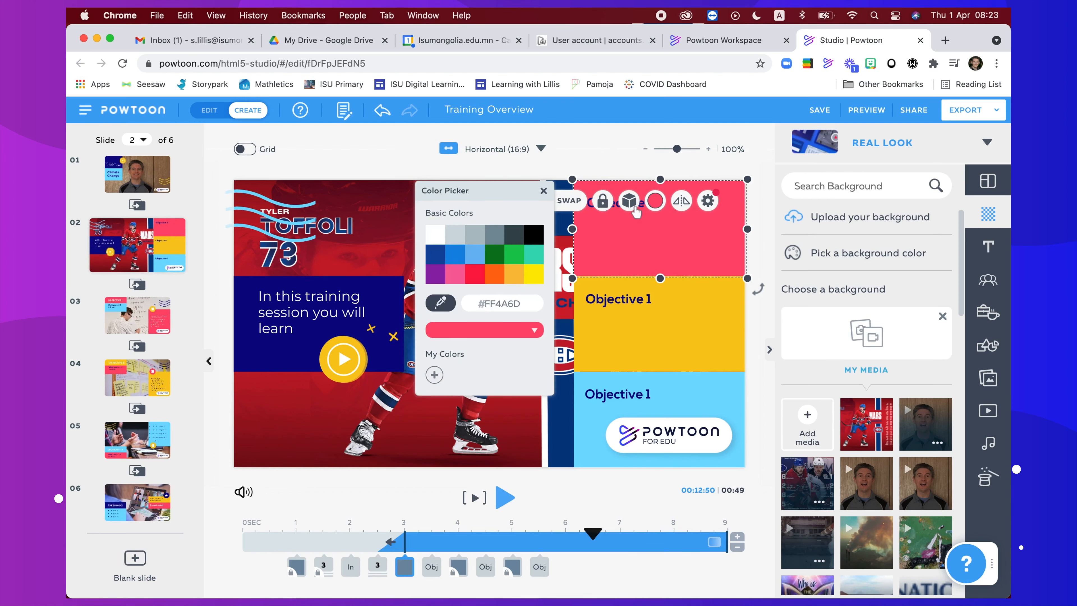
pyautogui.click(474, 255)
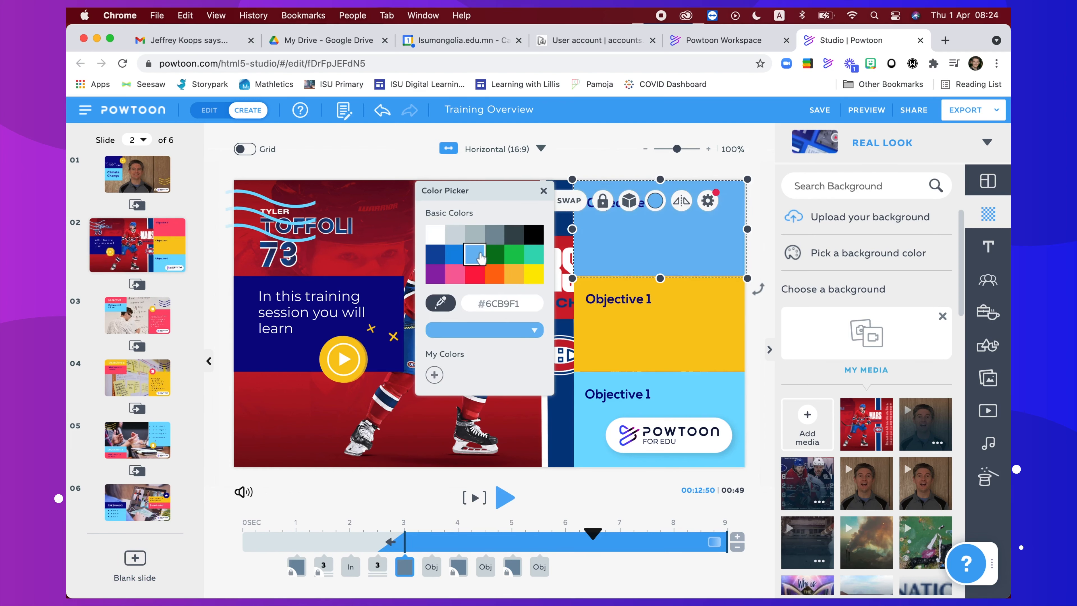
pyautogui.click(534, 253)
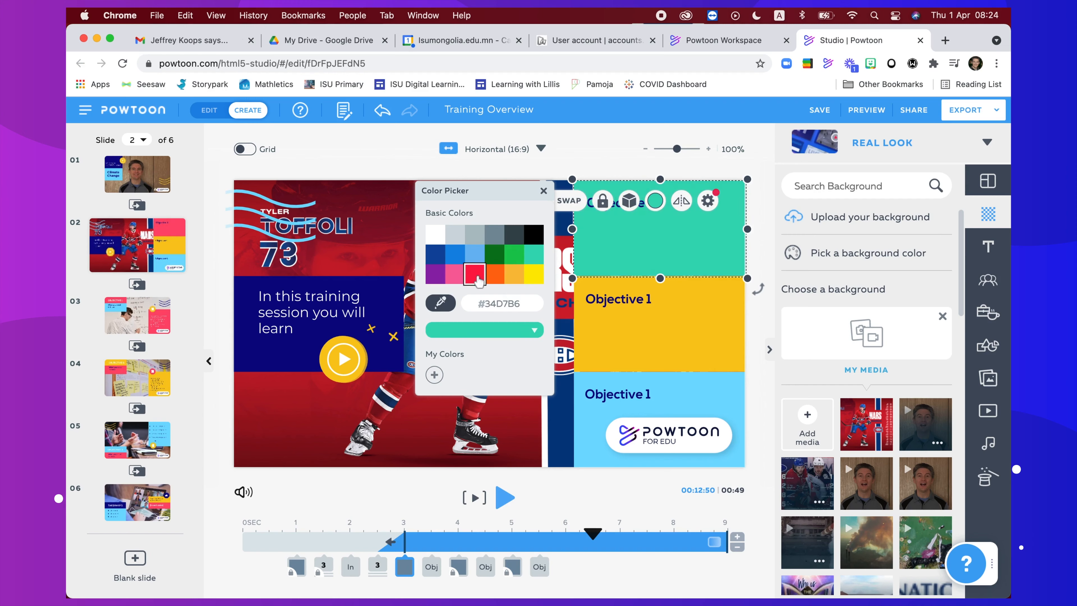
pyautogui.click(543, 191)
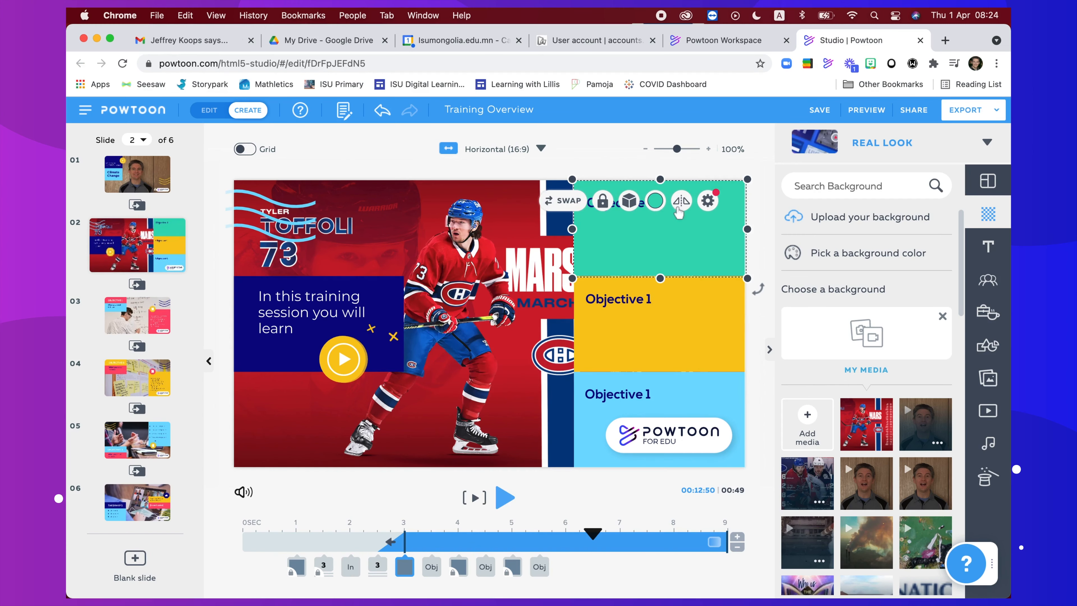
pyautogui.click(629, 204)
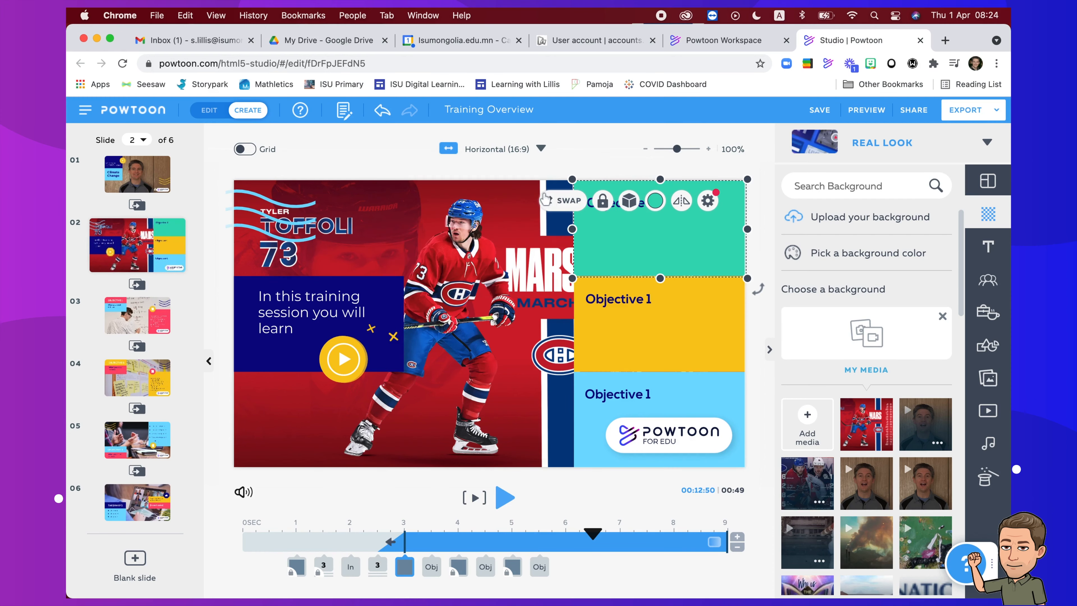
pyautogui.click(565, 201)
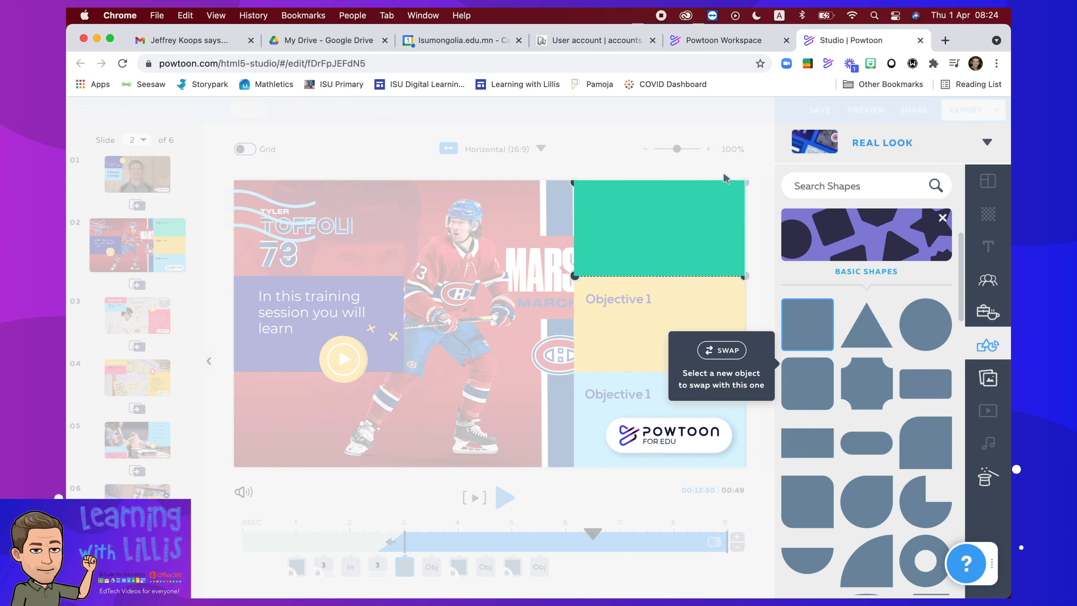
pyautogui.click(748, 340)
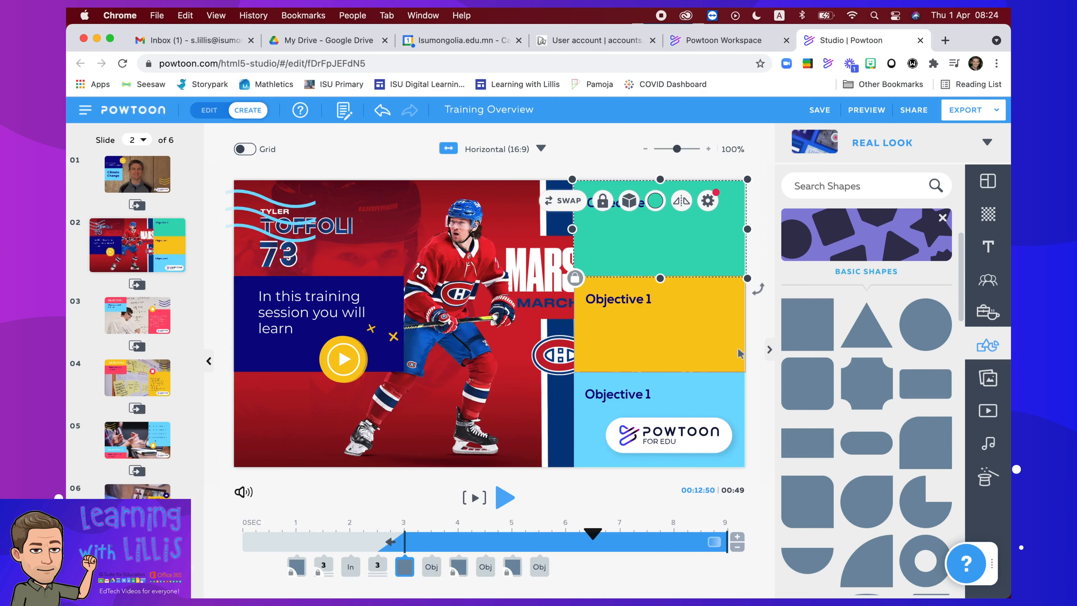
pyautogui.click(368, 492)
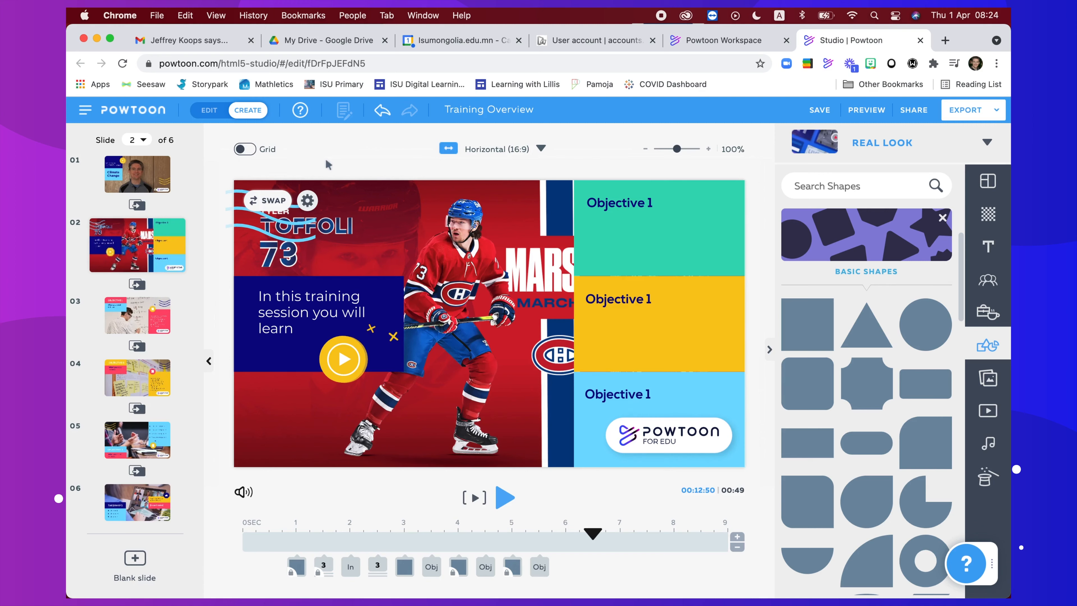
# Step: Upload February.png from the Pictures folder as an image and add it to slide 2
pyautogui.click(989, 380)
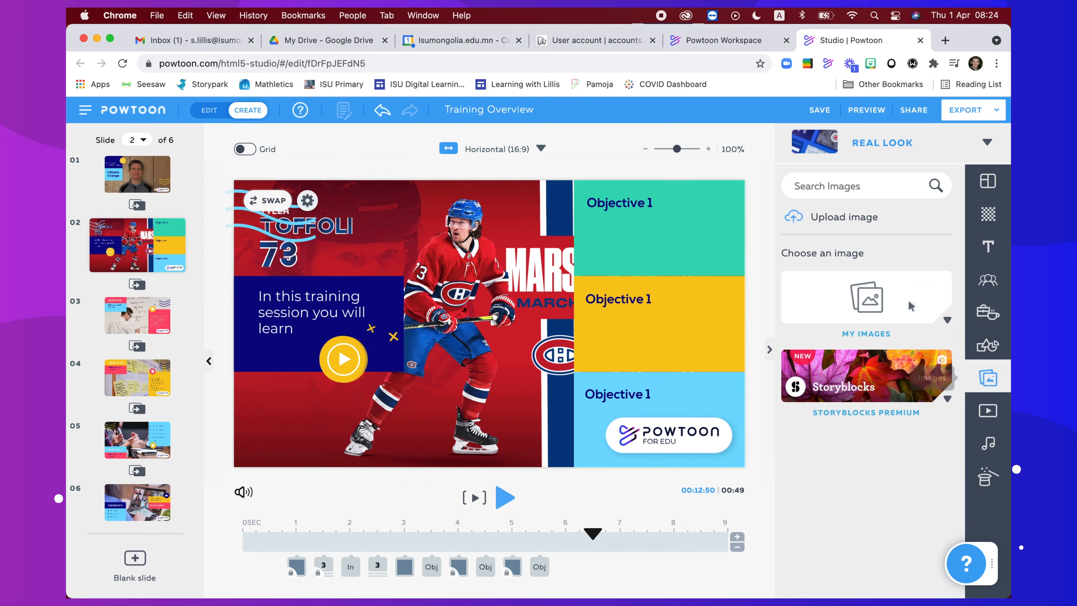
pyautogui.click(855, 220)
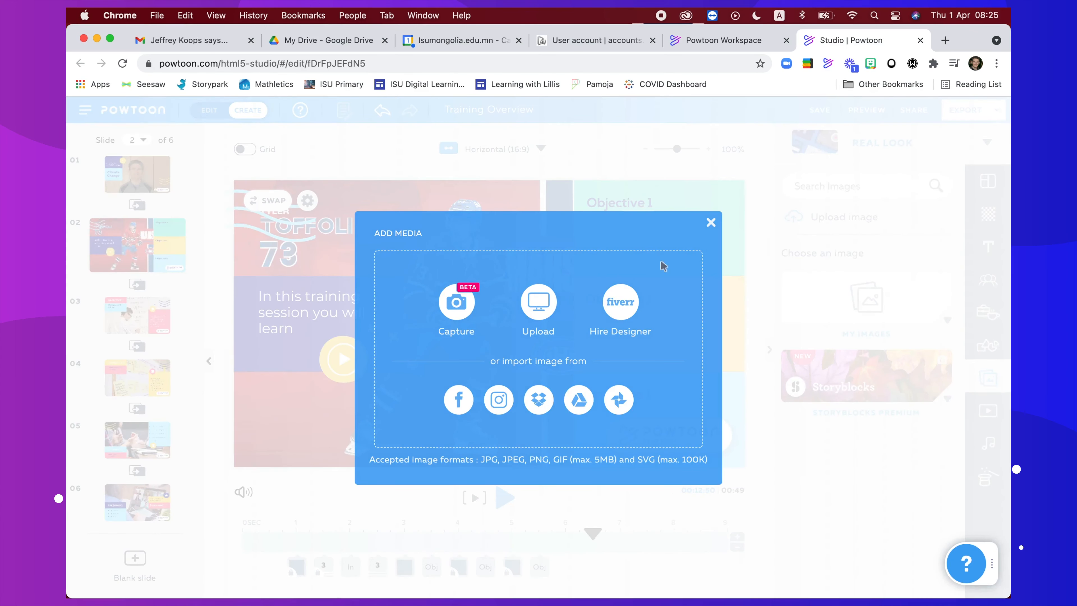
pyautogui.click(554, 301)
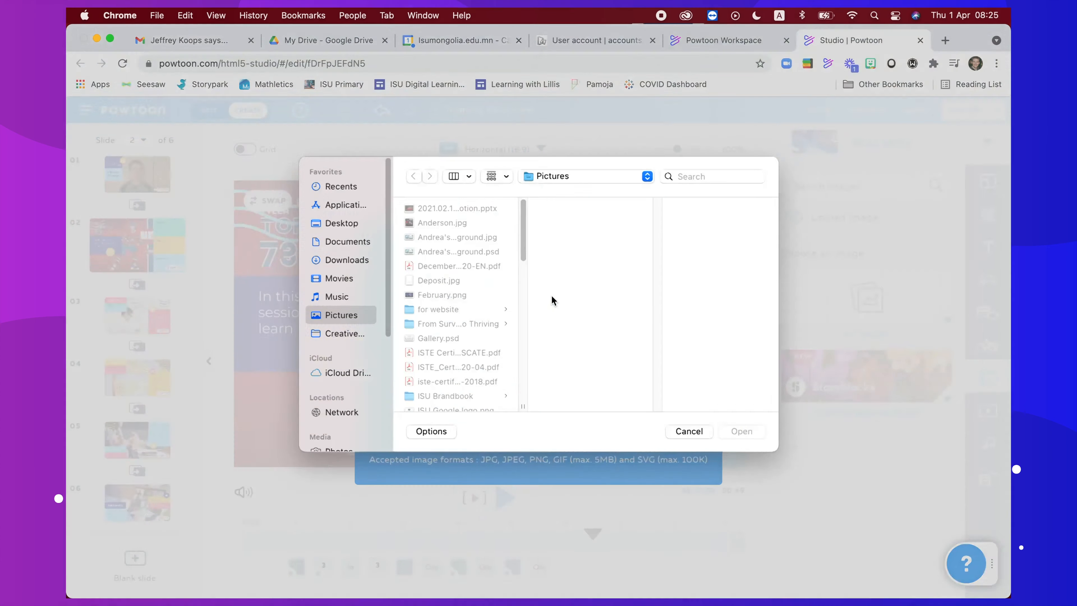
pyautogui.scroll(-2, 524, 261)
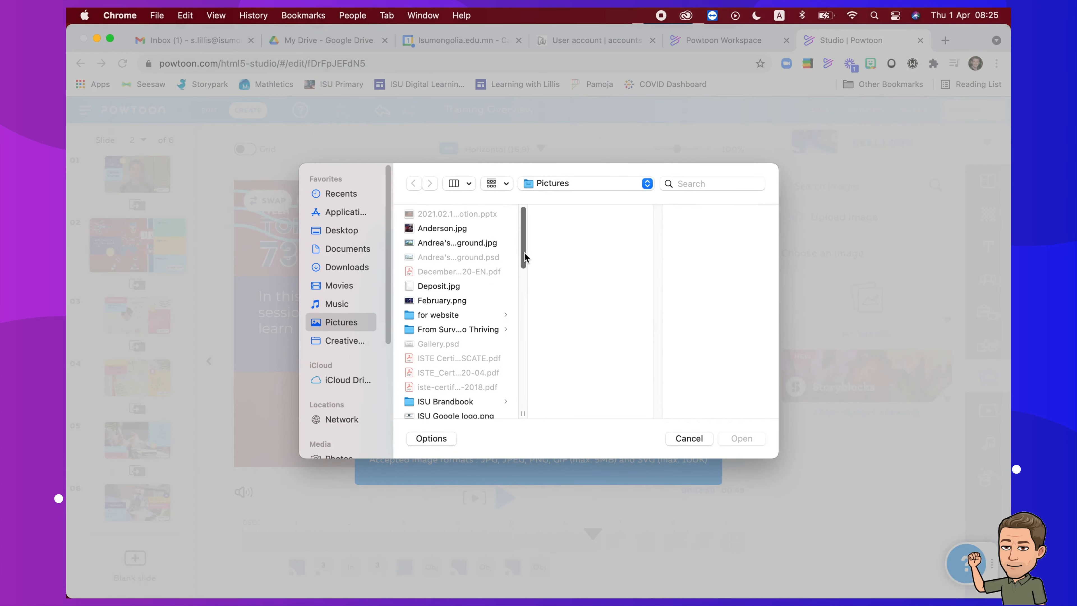
pyautogui.click(474, 271)
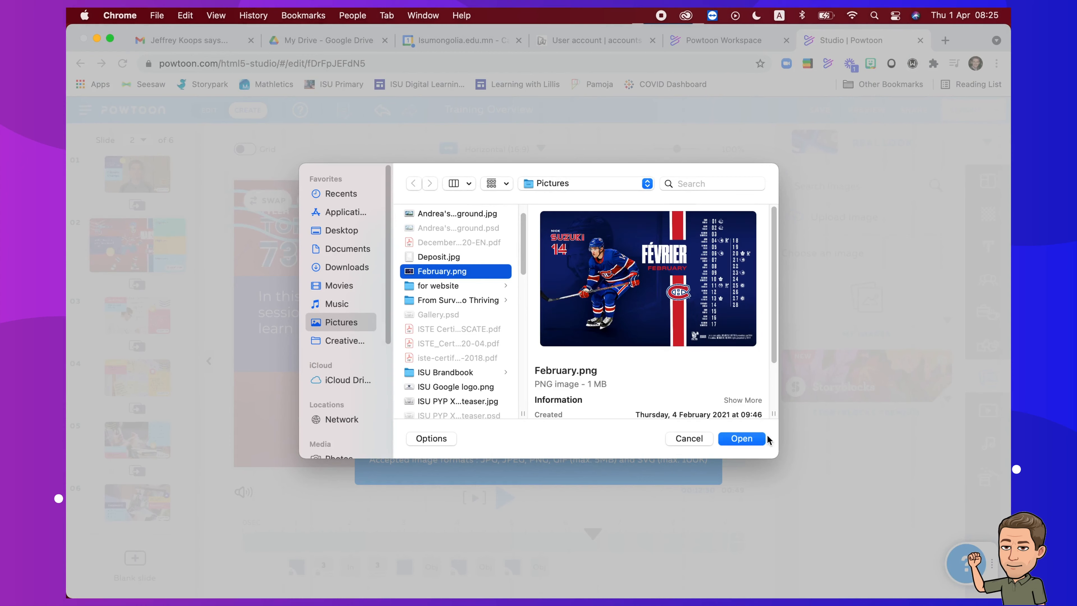
pyautogui.click(746, 438)
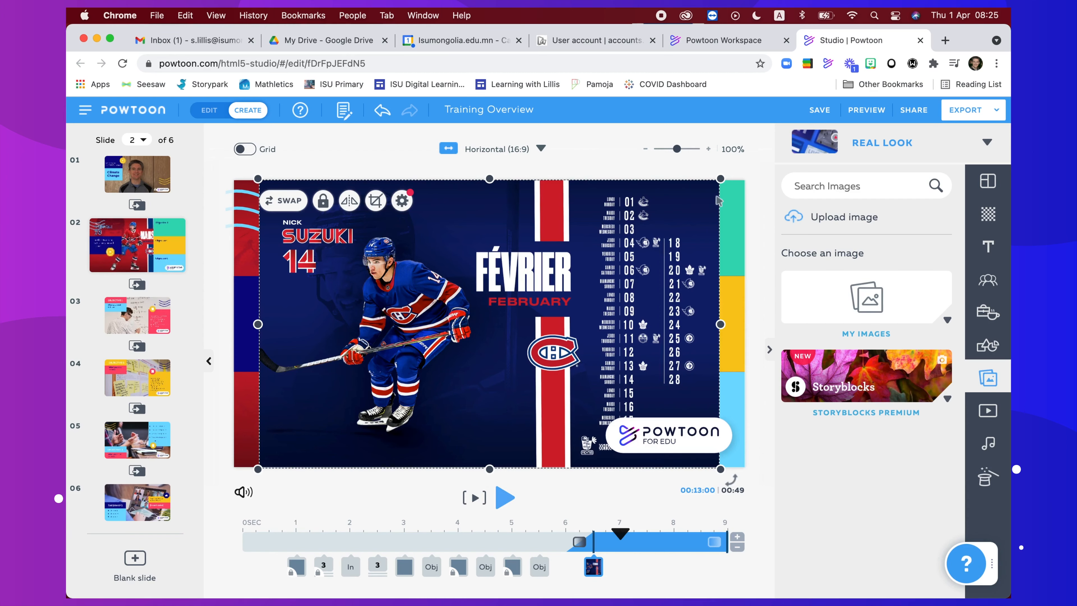
# Step: Shrink the February image to about a third of slide 2's width and place it in the slide's upper-left corner
pyautogui.moveTo(721, 179); pyautogui.dragTo(359, 205)
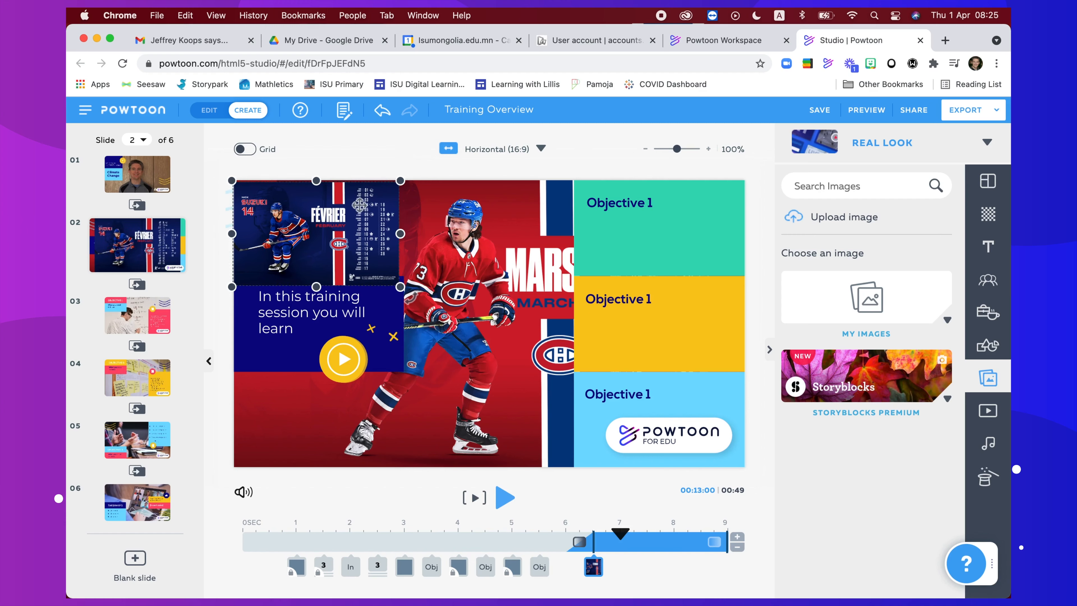
pyautogui.moveTo(359, 205); pyautogui.dragTo(364, 207)
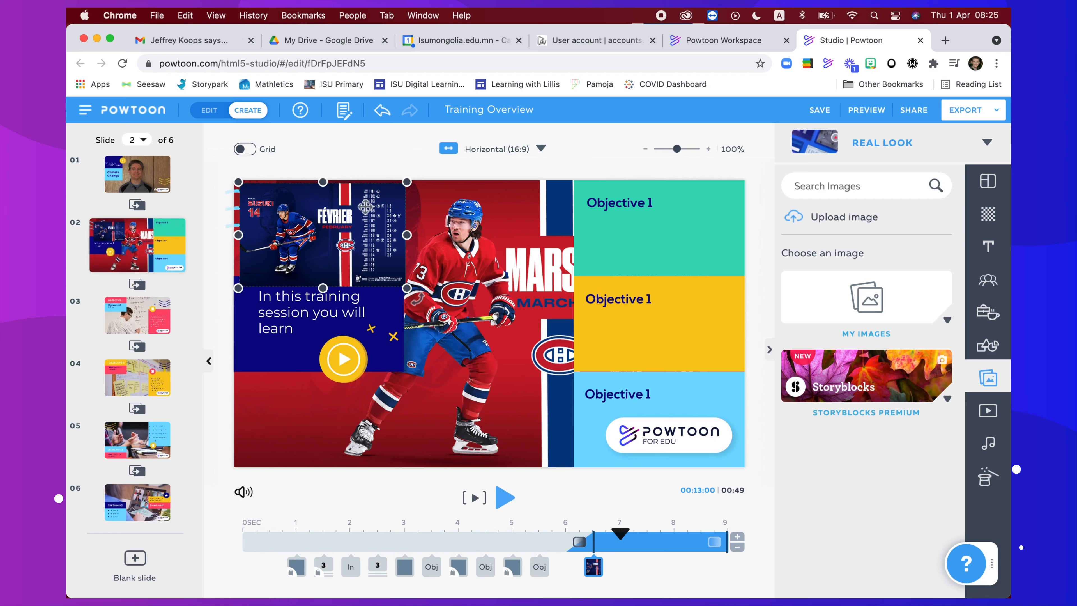
pyautogui.moveTo(365, 206); pyautogui.dragTo(364, 207)
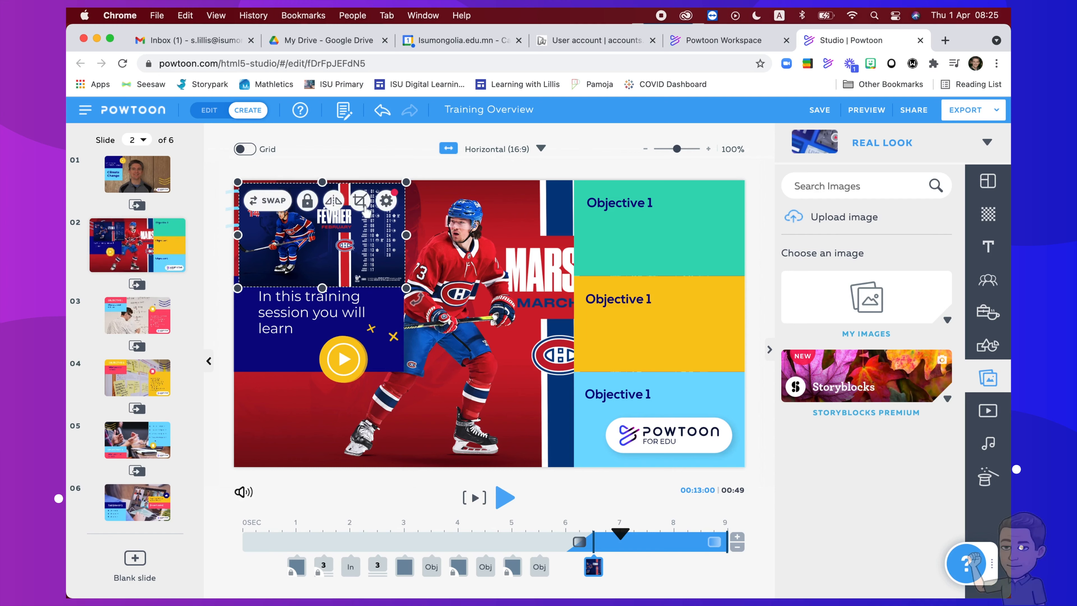
pyautogui.click(435, 168)
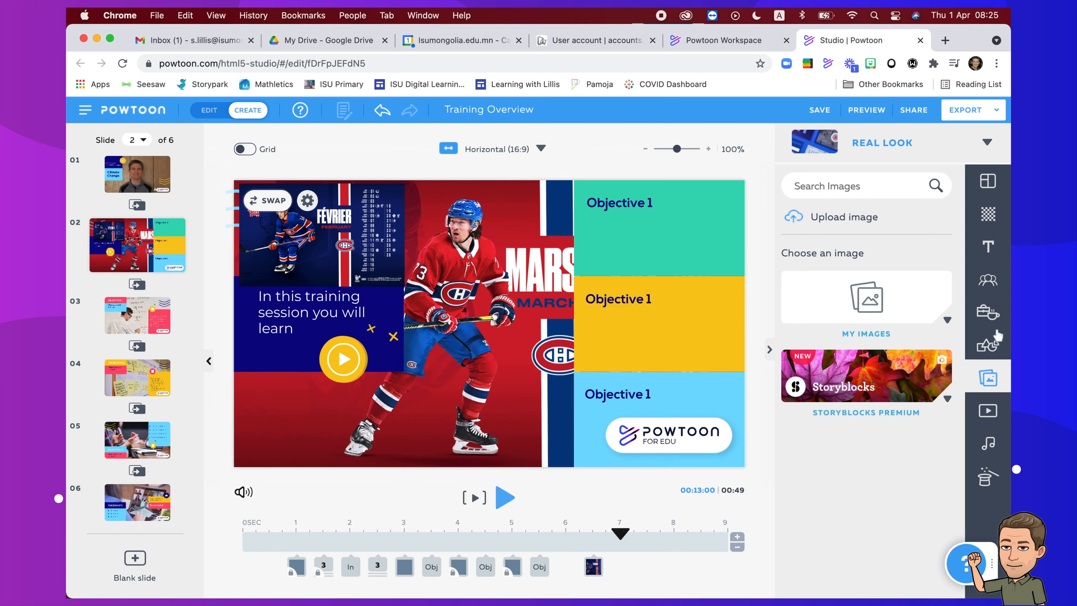
# Step: Replace slide 2's background with the first video from the previously uploaded videos
pyautogui.click(989, 412)
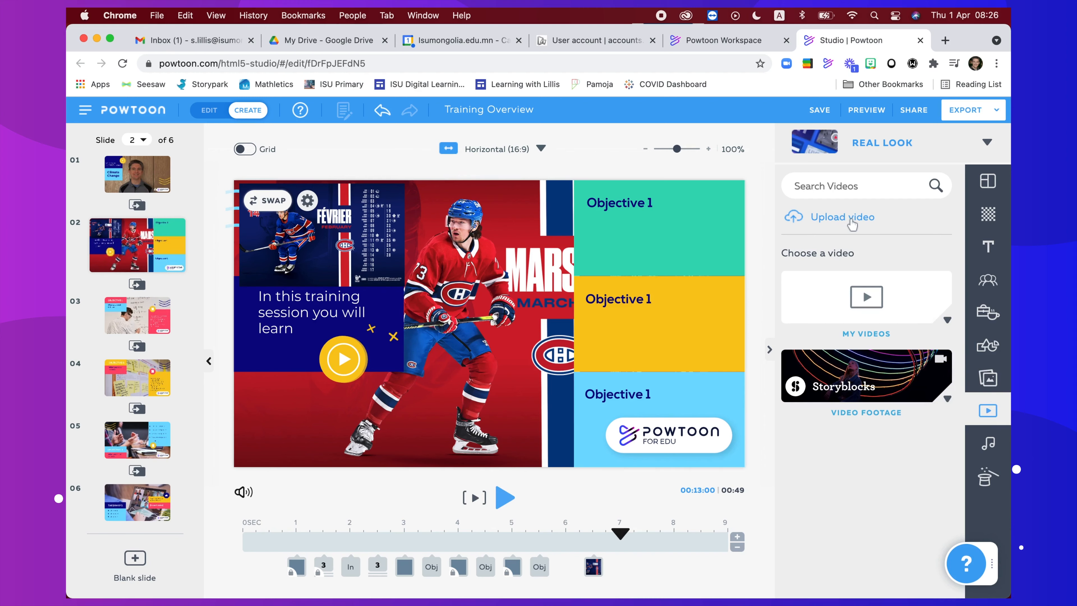
pyautogui.click(861, 312)
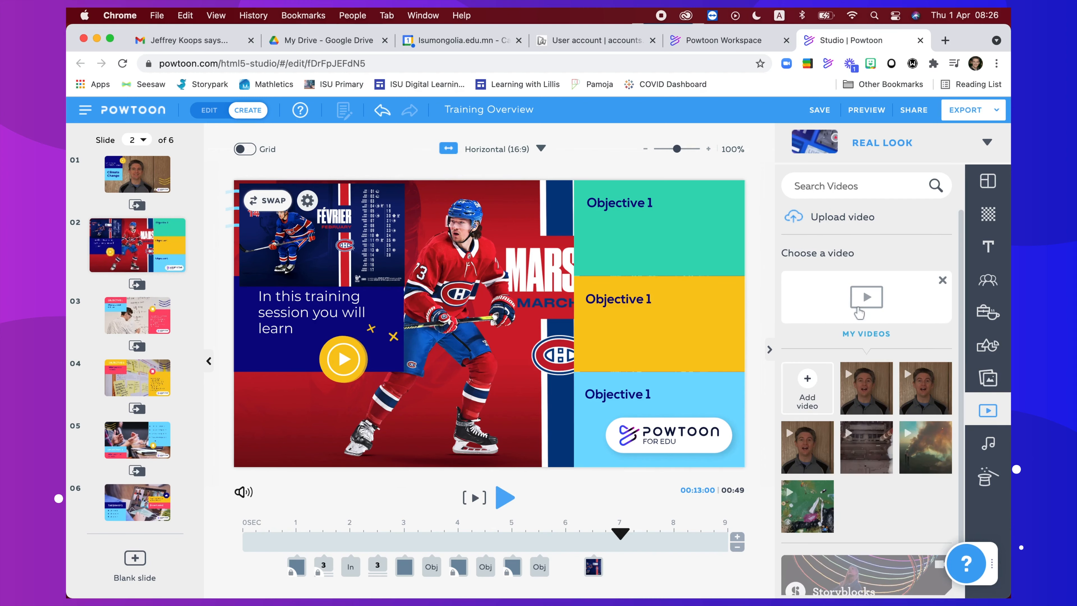
pyautogui.click(867, 400)
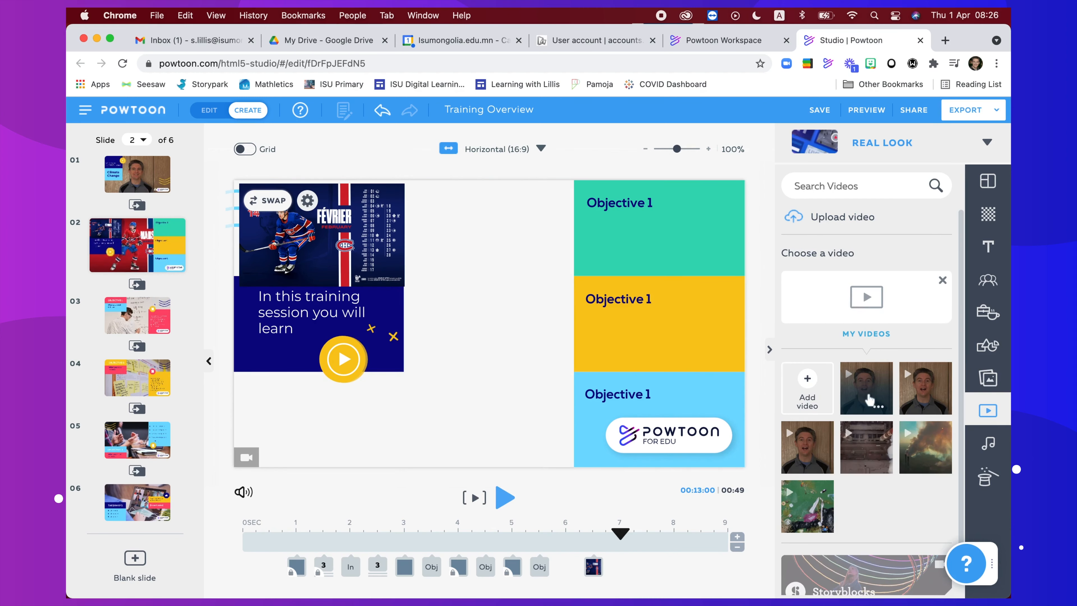
pyautogui.moveTo(867, 400)
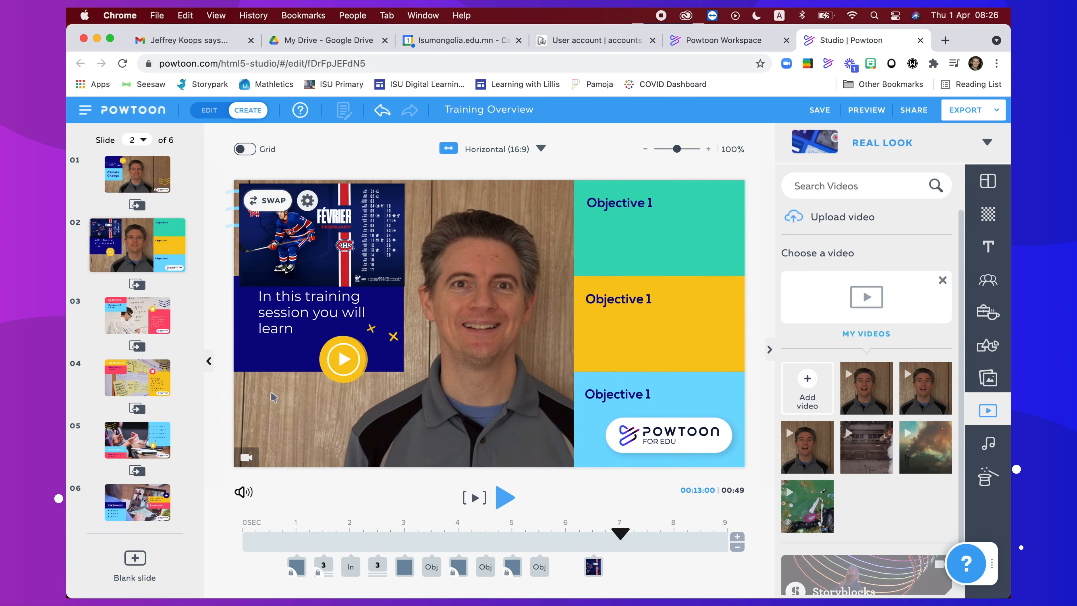
# Step: From slide 4, upload the "Away" MP3 from the Music folder's Media > Unknown Artist > Unknown Album as the whole Powtoon's soundtrack
pyautogui.click(131, 380)
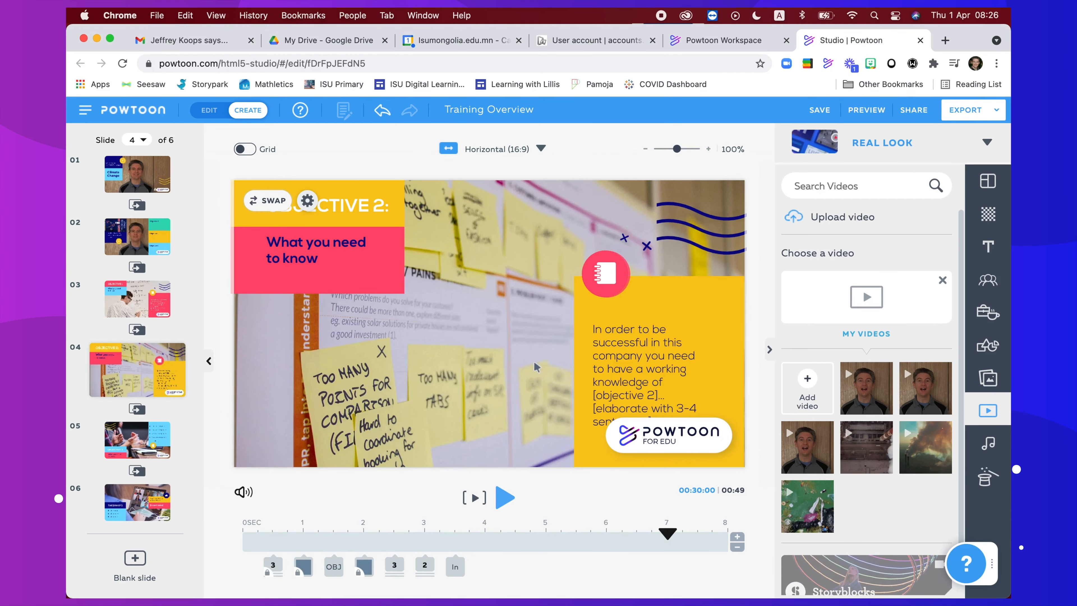
pyautogui.click(988, 444)
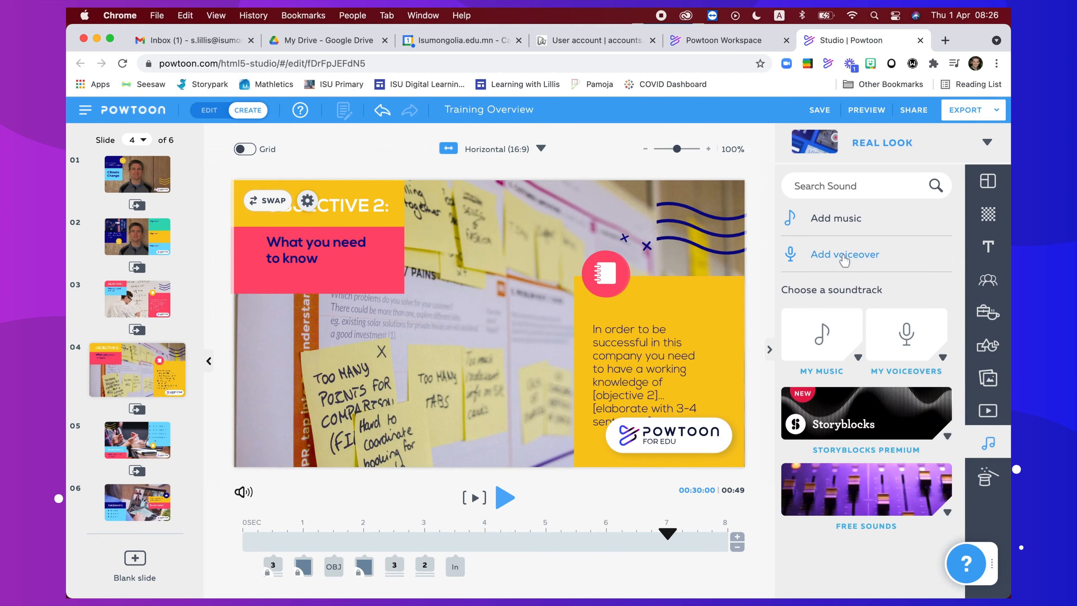
pyautogui.click(828, 222)
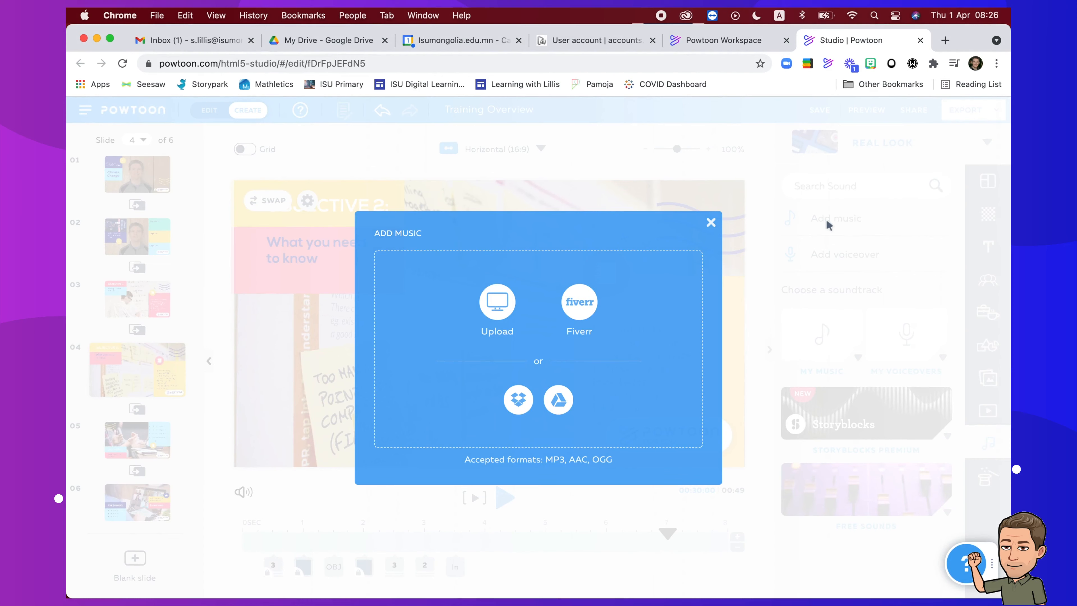
pyautogui.click(506, 308)
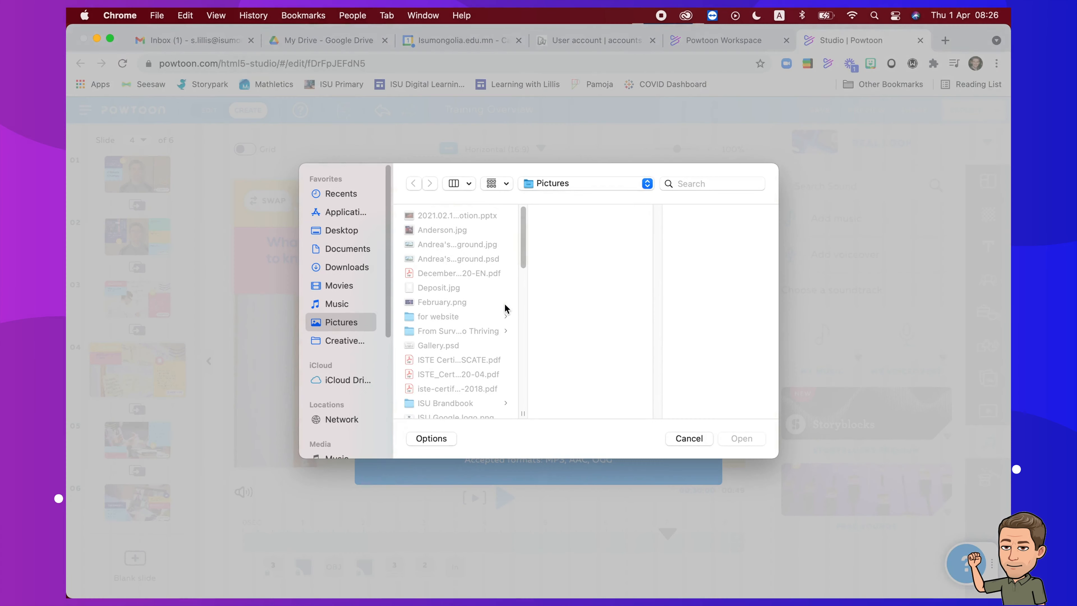
pyautogui.click(362, 307)
pyautogui.click(451, 217)
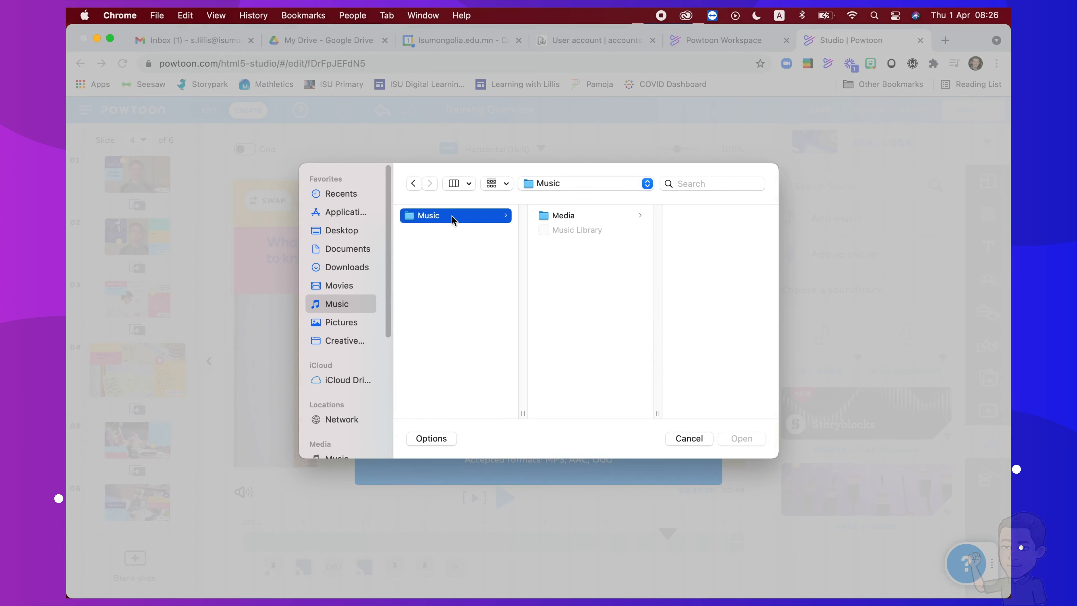
pyautogui.click(558, 215)
pyautogui.click(709, 230)
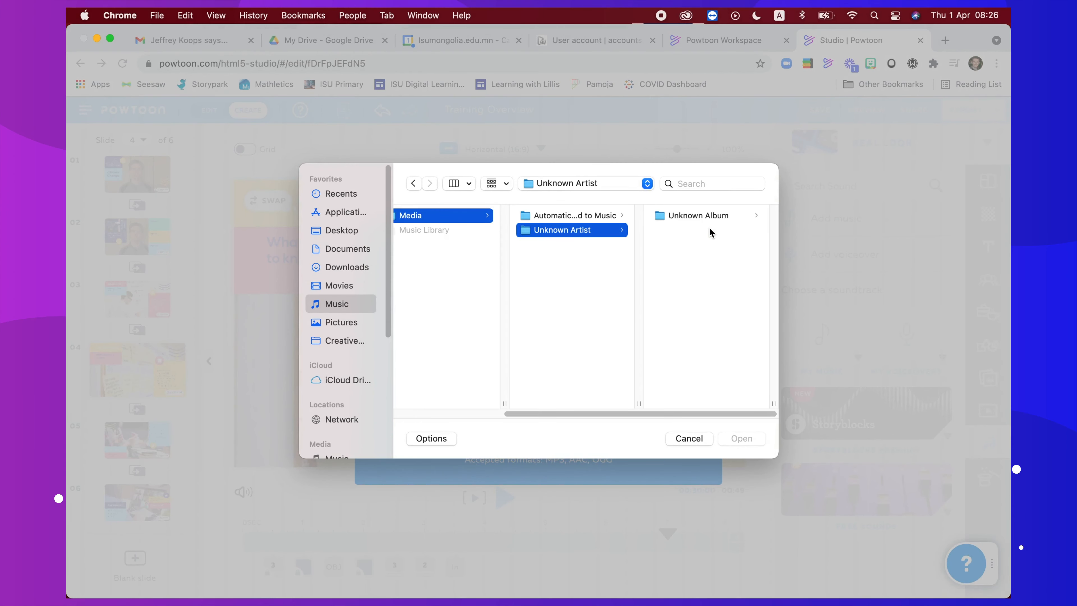
pyautogui.press('Right')
pyautogui.press('Right')
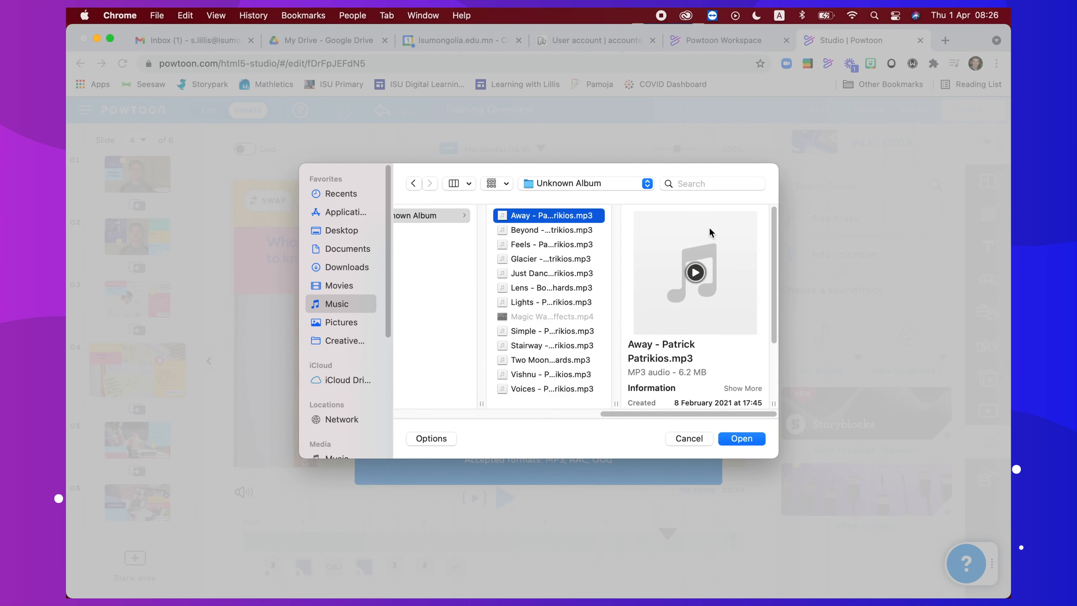
pyautogui.click(742, 438)
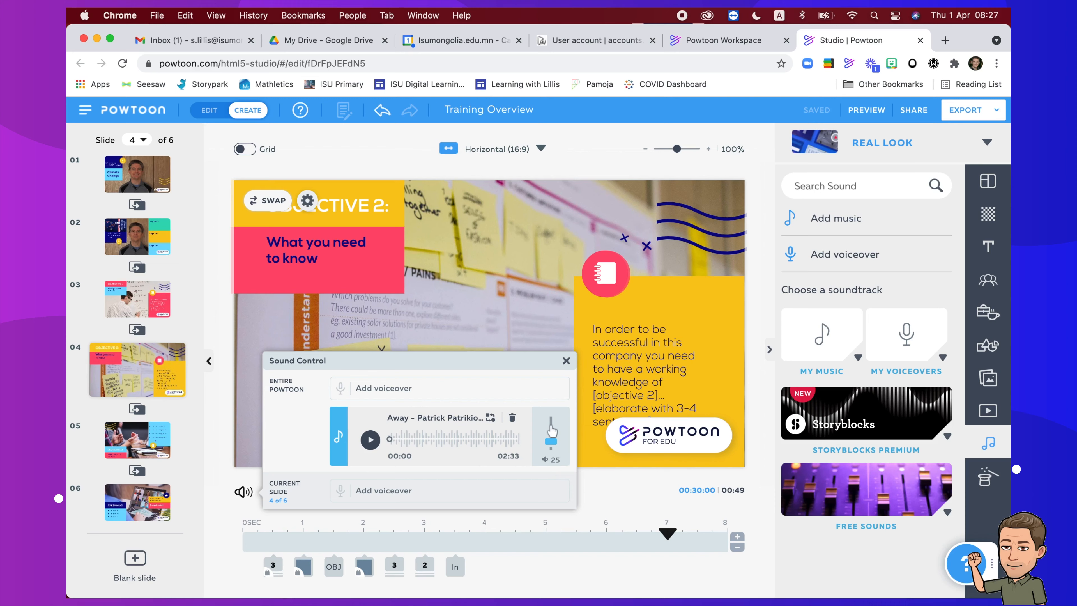
pyautogui.click(565, 362)
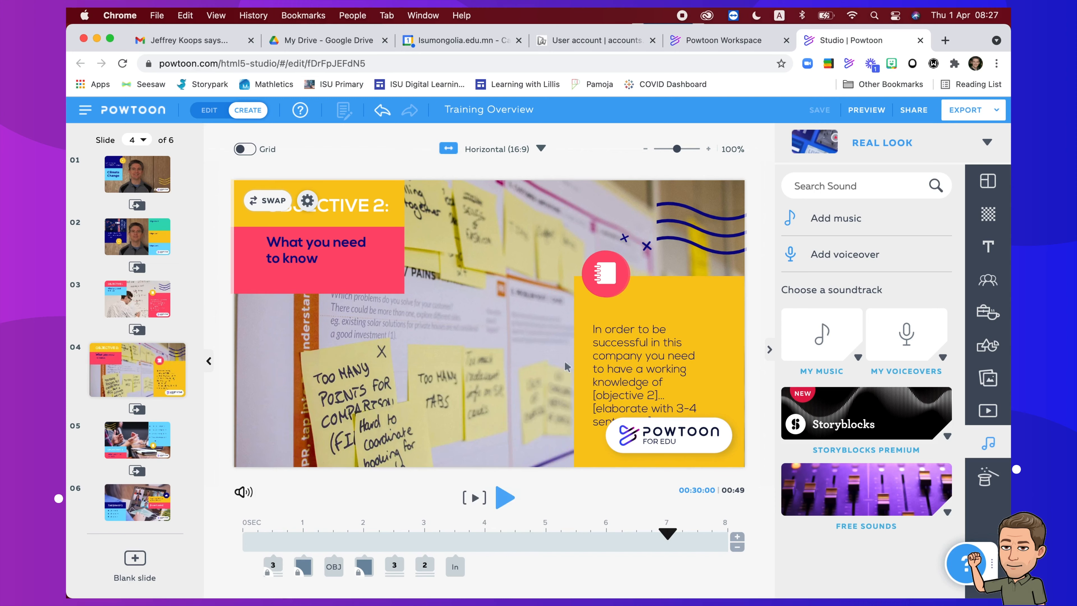
# Step: Play the presentation from the beginning of slide 1 to check the slides with the soundtrack, pausing on slide 3
pyautogui.click(145, 183)
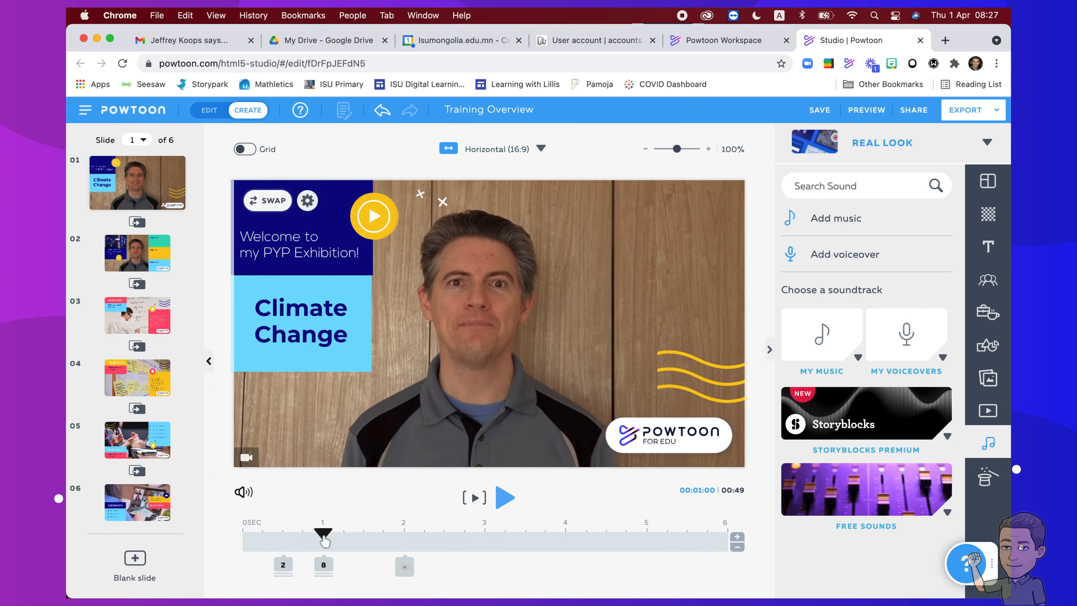
pyautogui.click(241, 536)
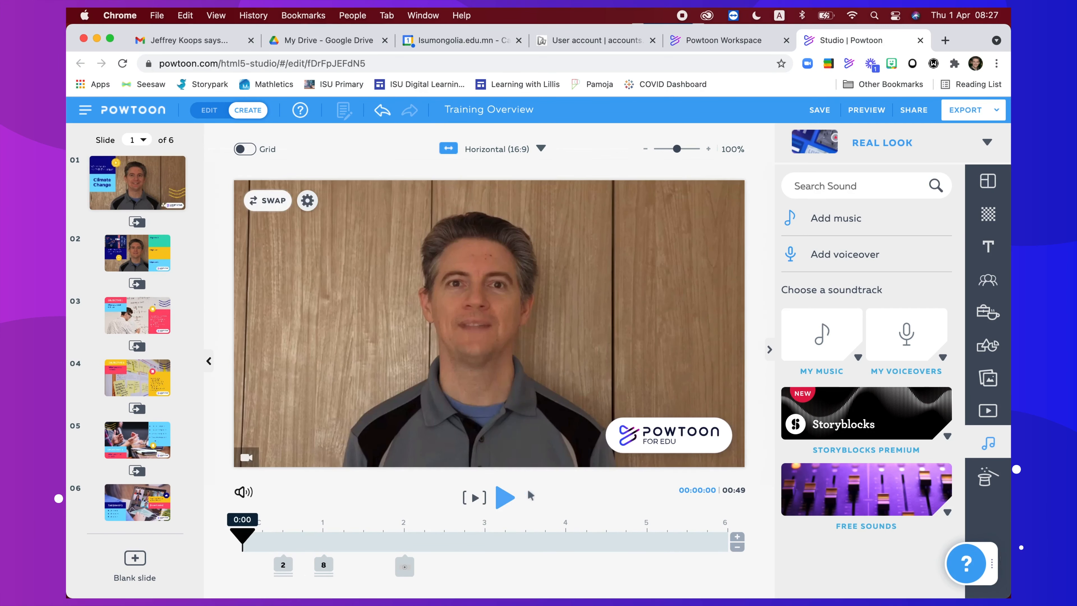
pyautogui.click(506, 498)
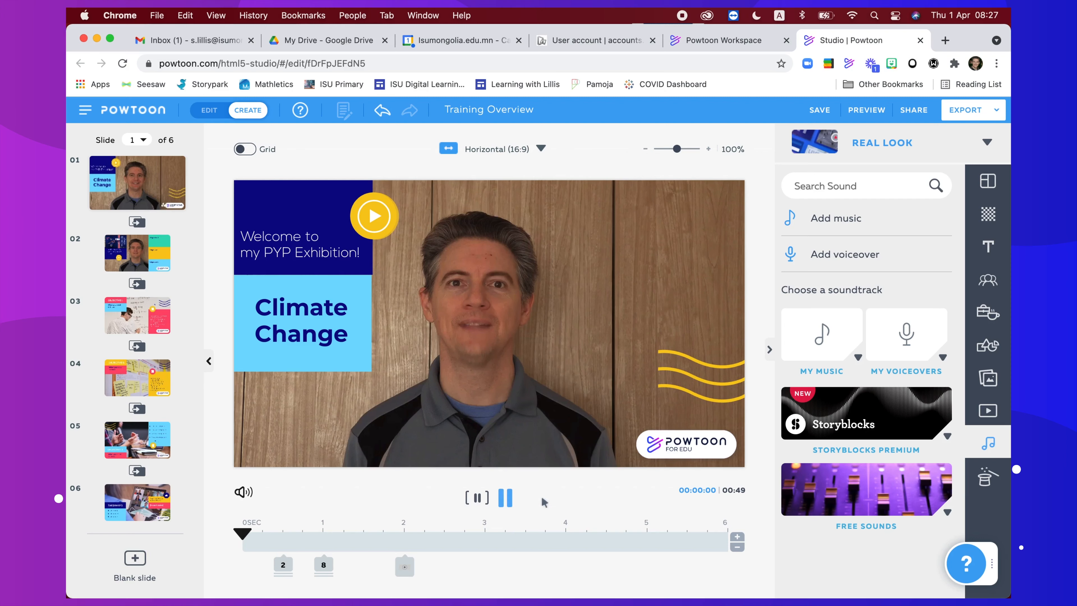
pyautogui.press('XF86AudioRaiseVolume')
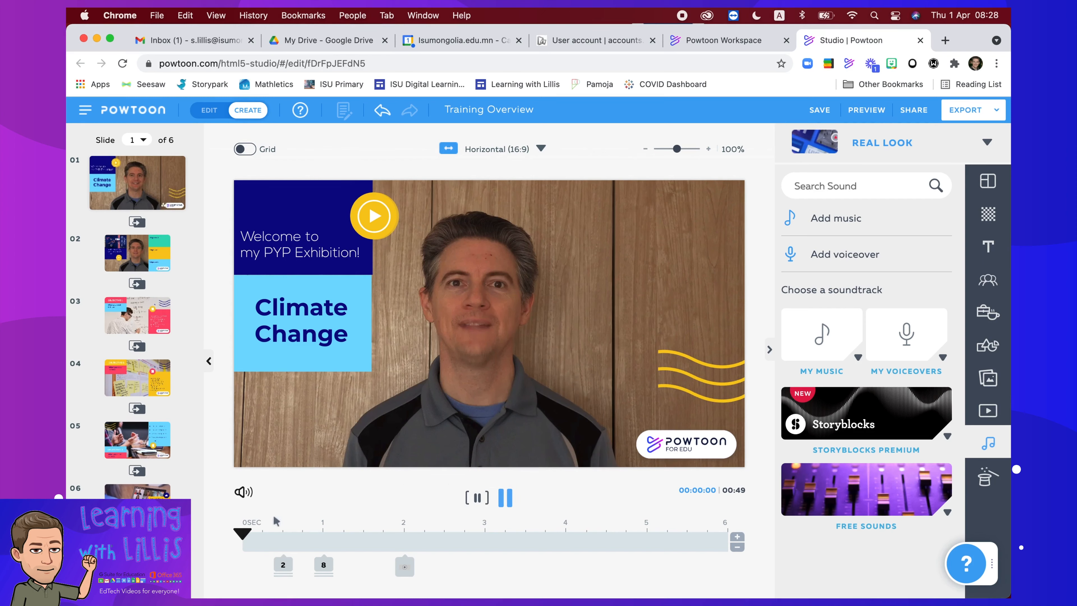
pyautogui.click(508, 504)
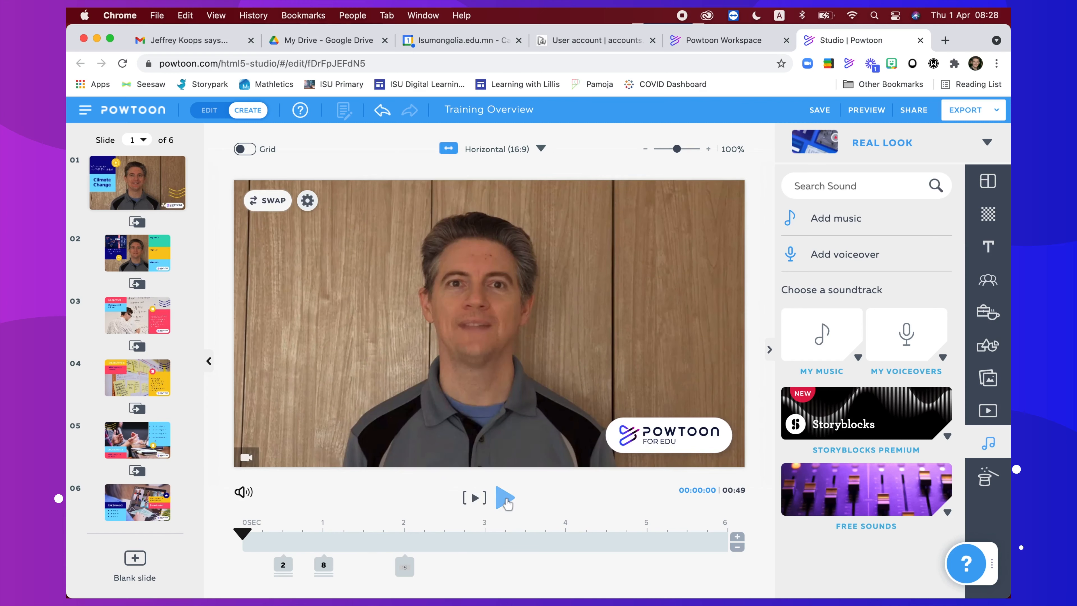
pyautogui.click(506, 503)
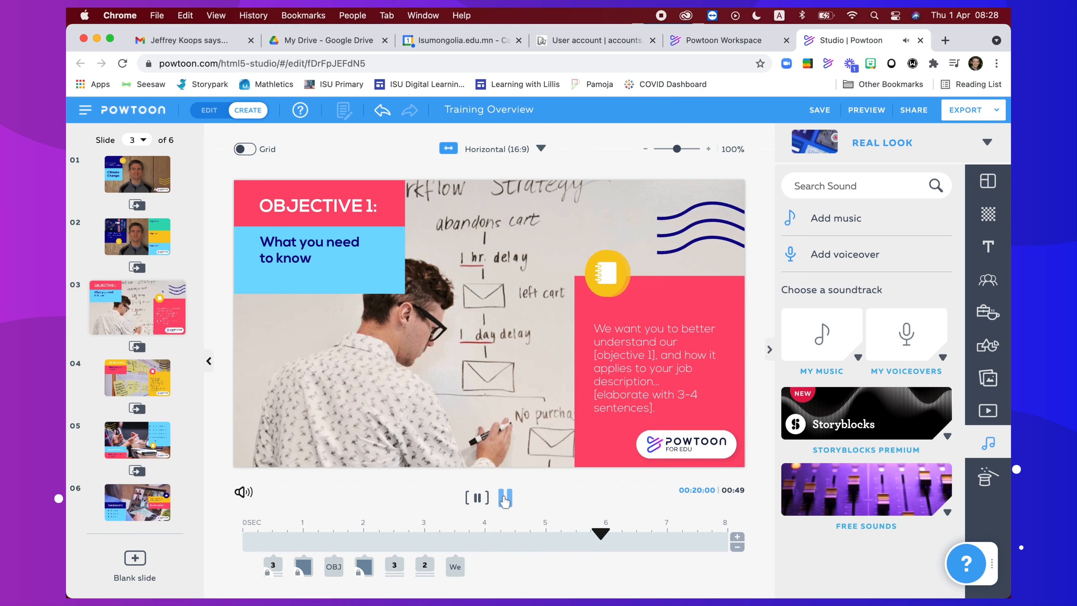
pyautogui.click(505, 499)
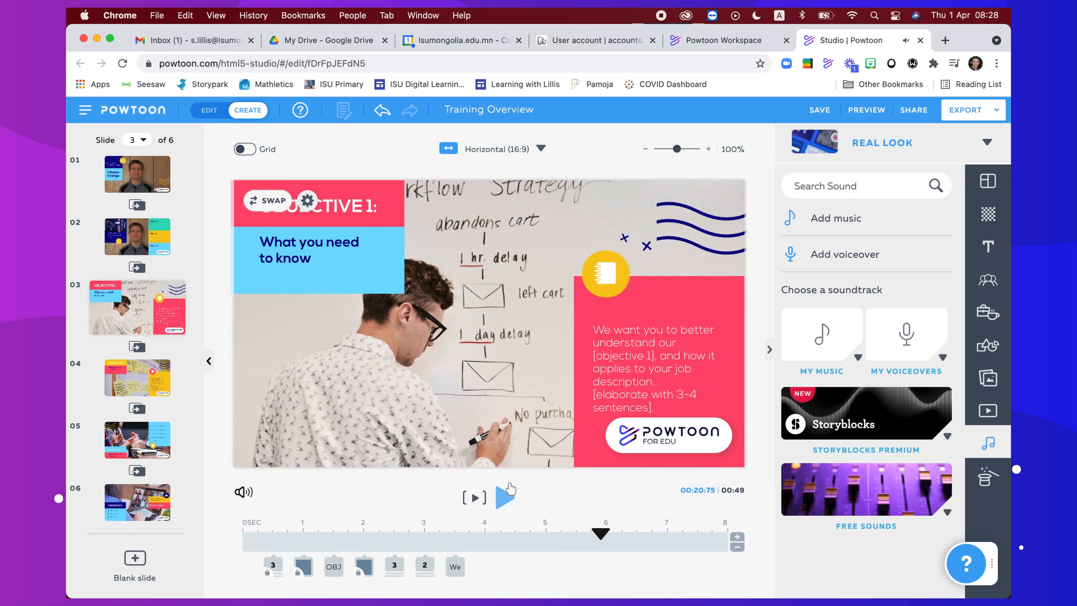